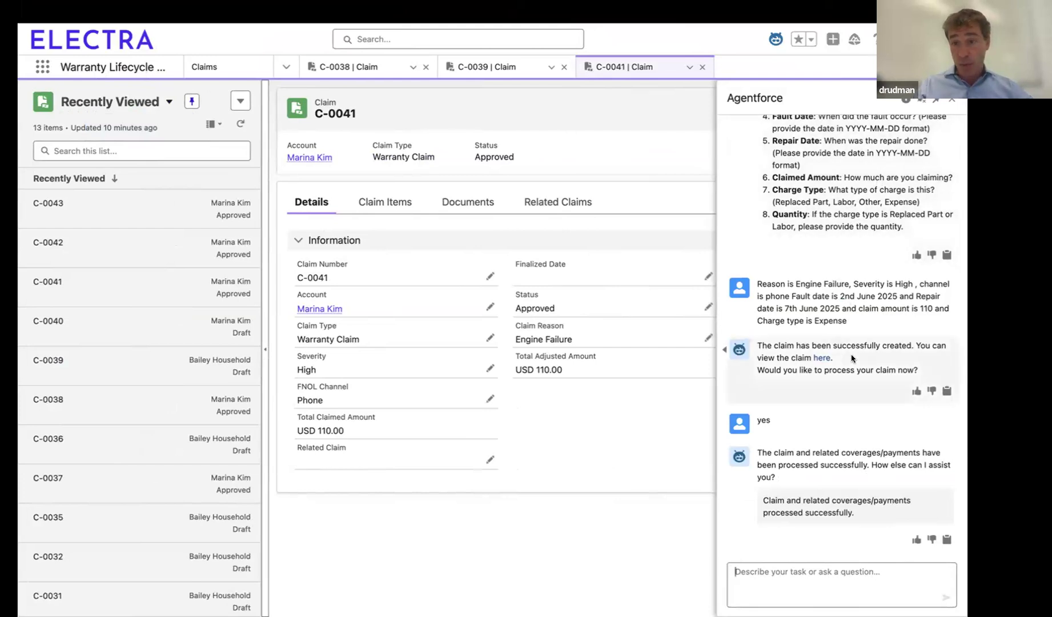
# Step: Ask the Agentforce assistant to start another claim with the message "lets open a new claim"
pyautogui.scroll(15, 851, 358)
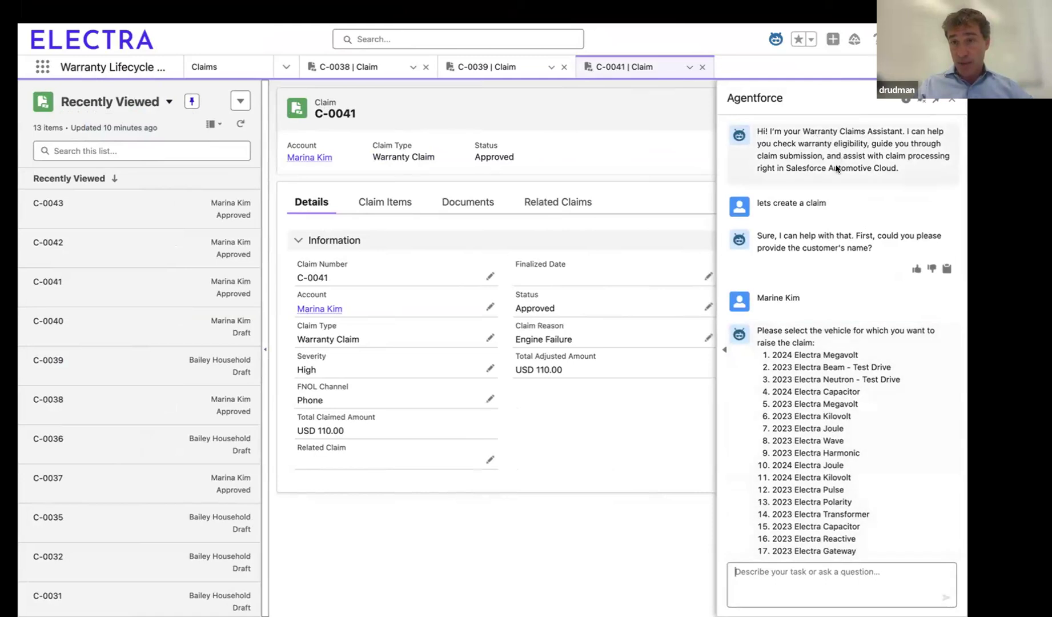
pyautogui.scroll(-15, 868, 446)
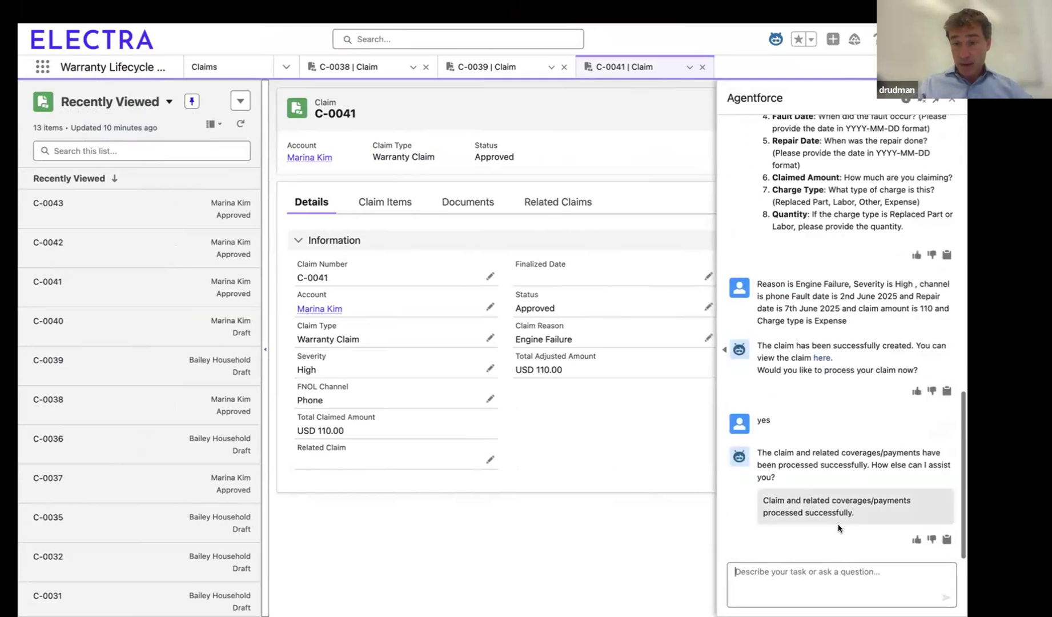
pyautogui.click(736, 571)
pyautogui.write('lets open a newc claim')
pyautogui.press('Return')
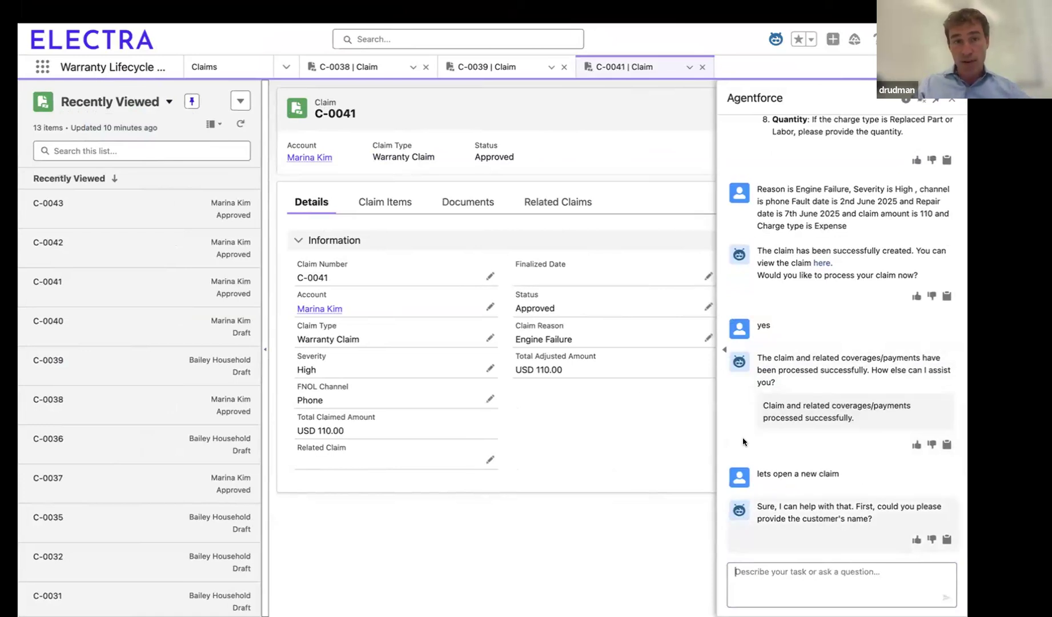
# Step: Give the assistant the customer's name and choose vehicle 13, the 2023 Electra Polarity, for the claim
pyautogui.moveTo(339, 310)
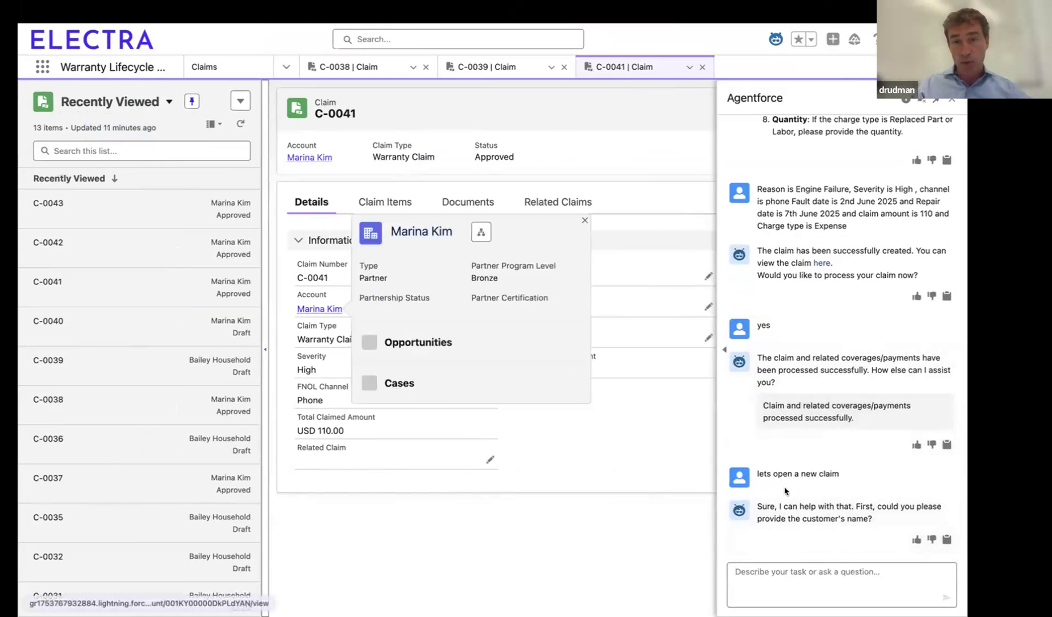
pyautogui.write('MArine Kim')
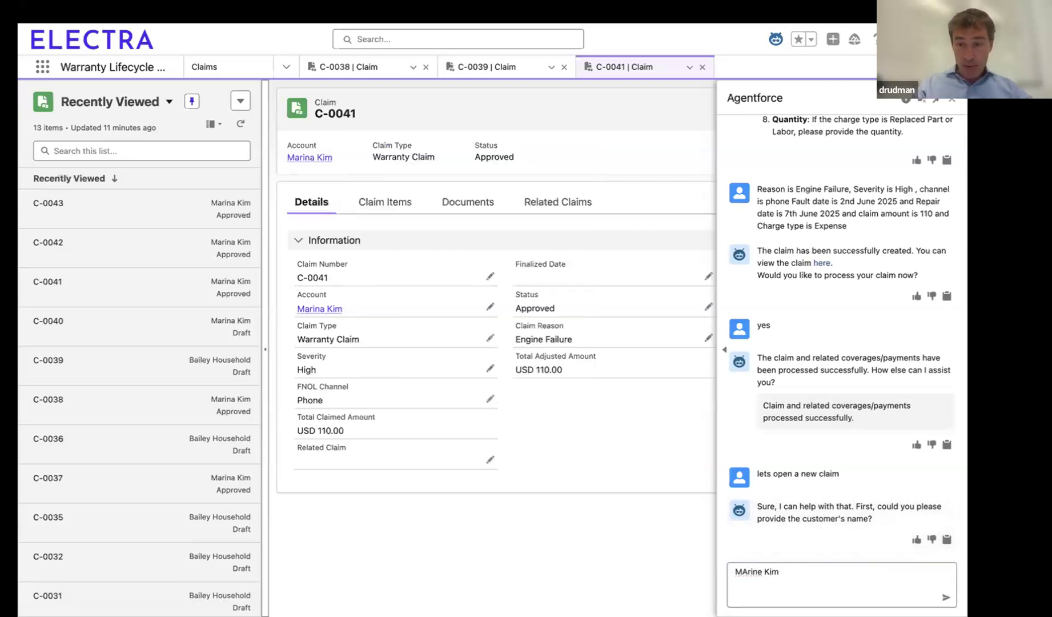
pyautogui.press('Return')
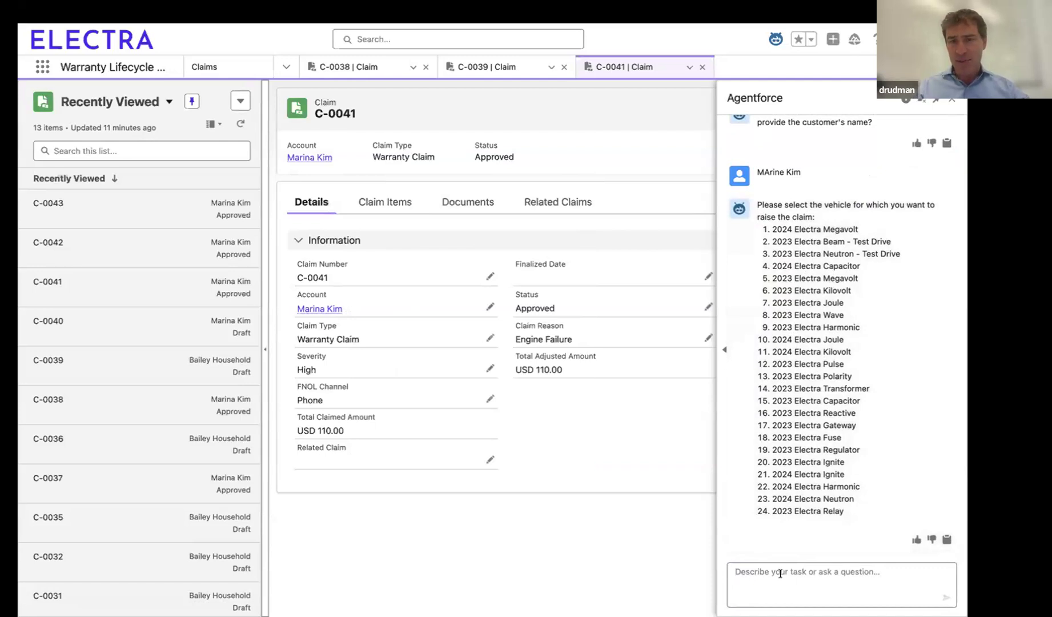
pyautogui.write('13')
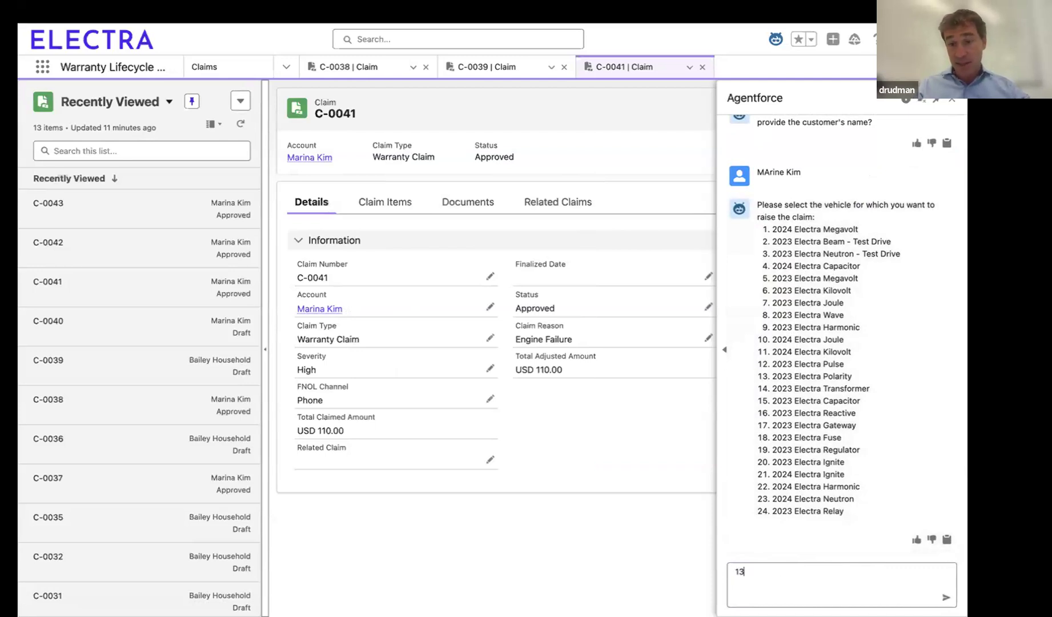
pyautogui.press('Return')
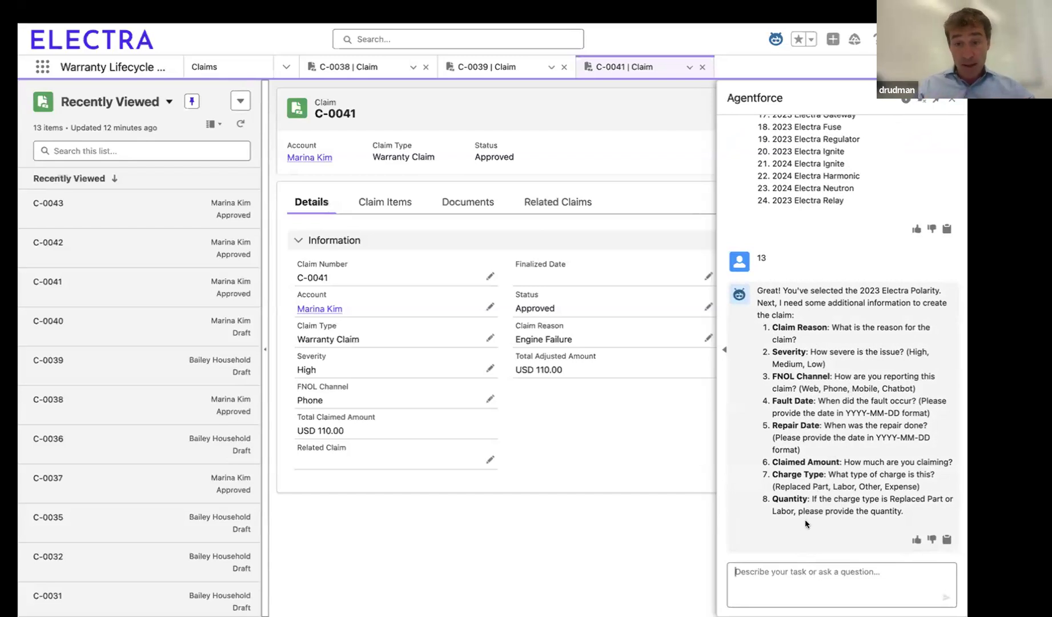
# Step: Submit the typo-corrected claim details: Engine Failure, High severity, phone channel, fault 2nd June 2025, repair 7th June 2025, amount 110, charge type Expense
pyautogui.write('Reason is Engine Failure, Severity is High , channel is phone Fault date is 2nd June 2025 and Repair date is 7thJune 2025 and claim amount is 110 and Charge type is Expense')
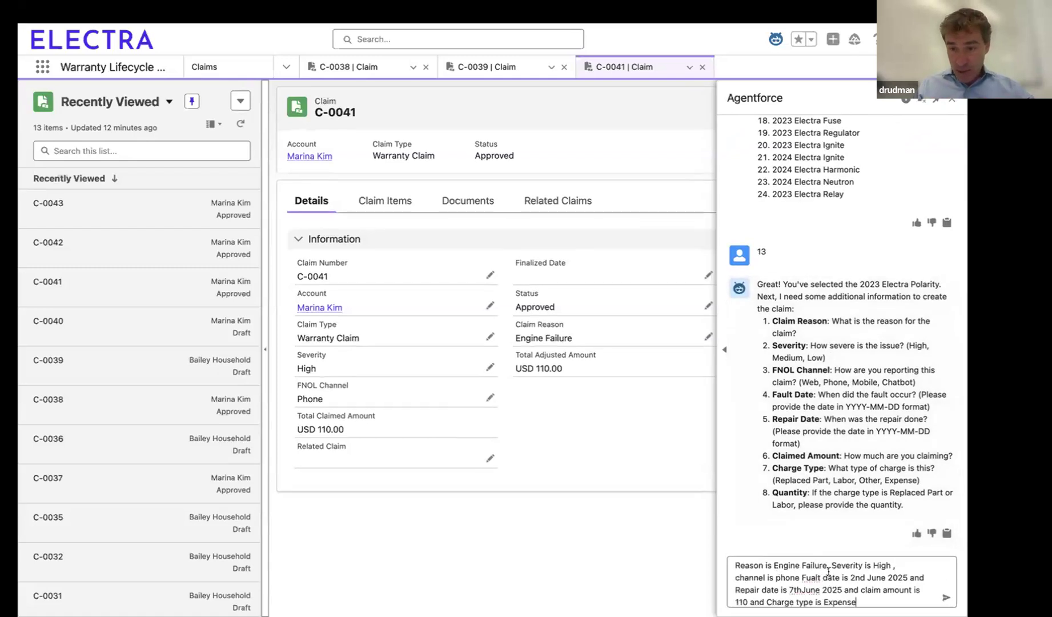
pyautogui.click(810, 578)
pyautogui.press('BackSpace')
pyautogui.press('Right')
pyautogui.write('u')
pyautogui.click(804, 588)
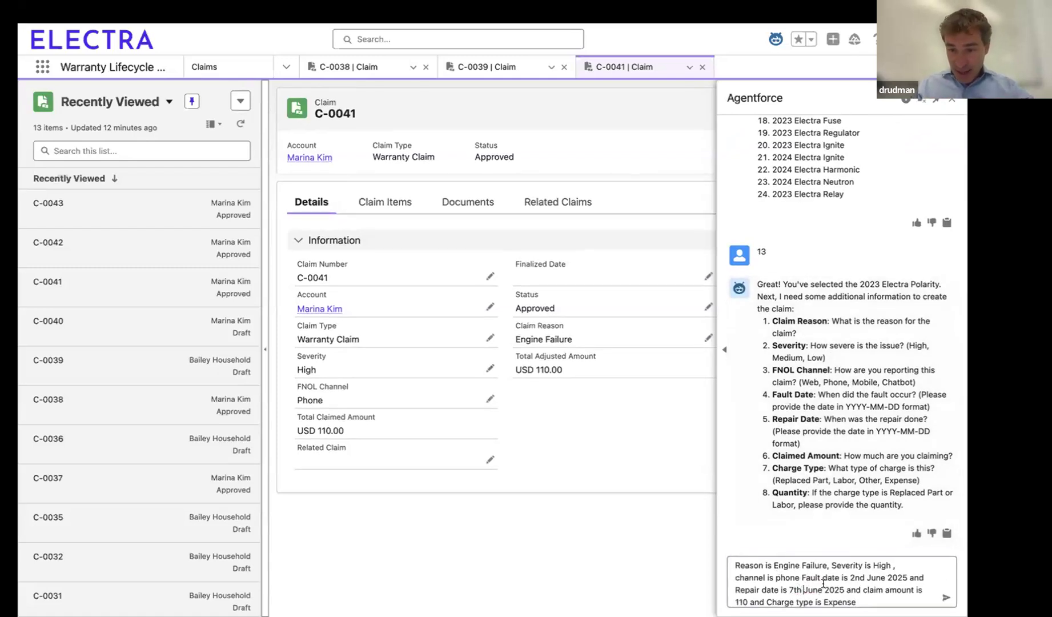
pyautogui.click(840, 576)
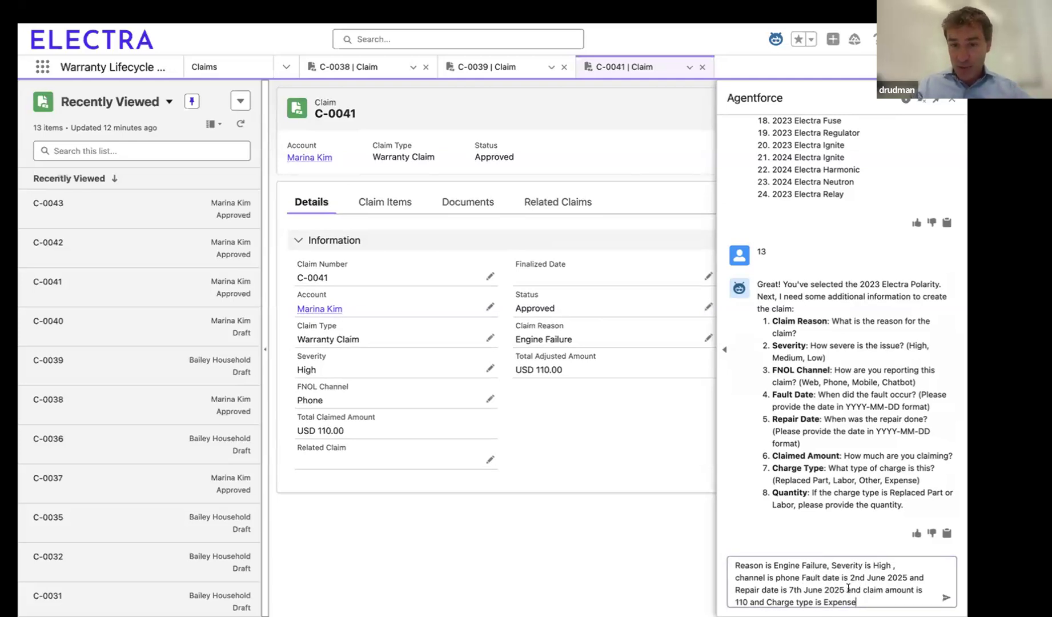
pyautogui.press('Return')
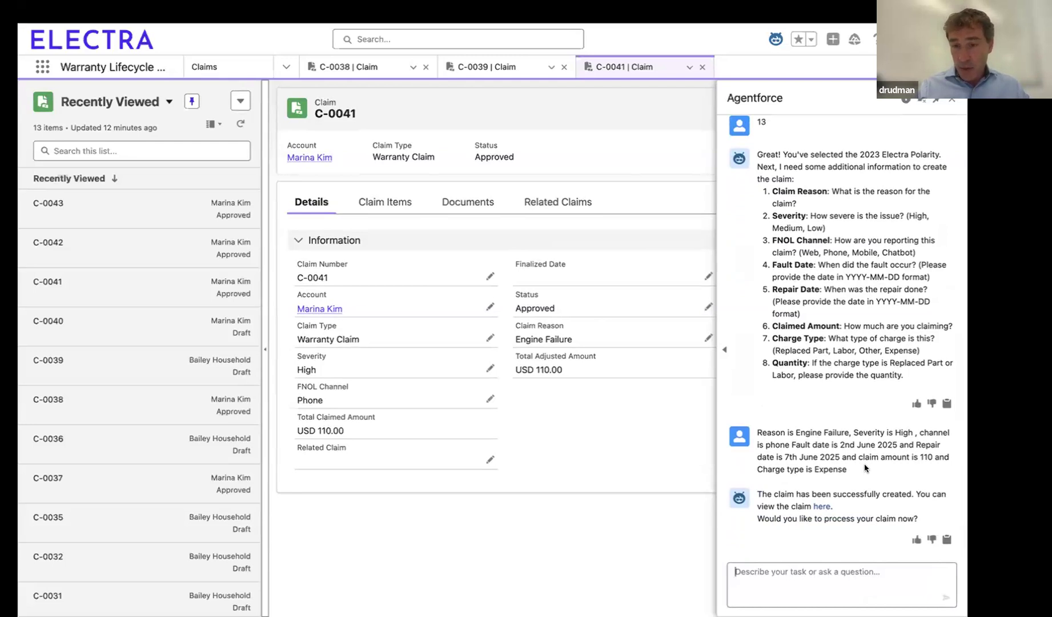
# Step: Open the newly created claim and have the assistant process it with "yes", refreshing the Recently Viewed claims list
pyautogui.click(821, 506)
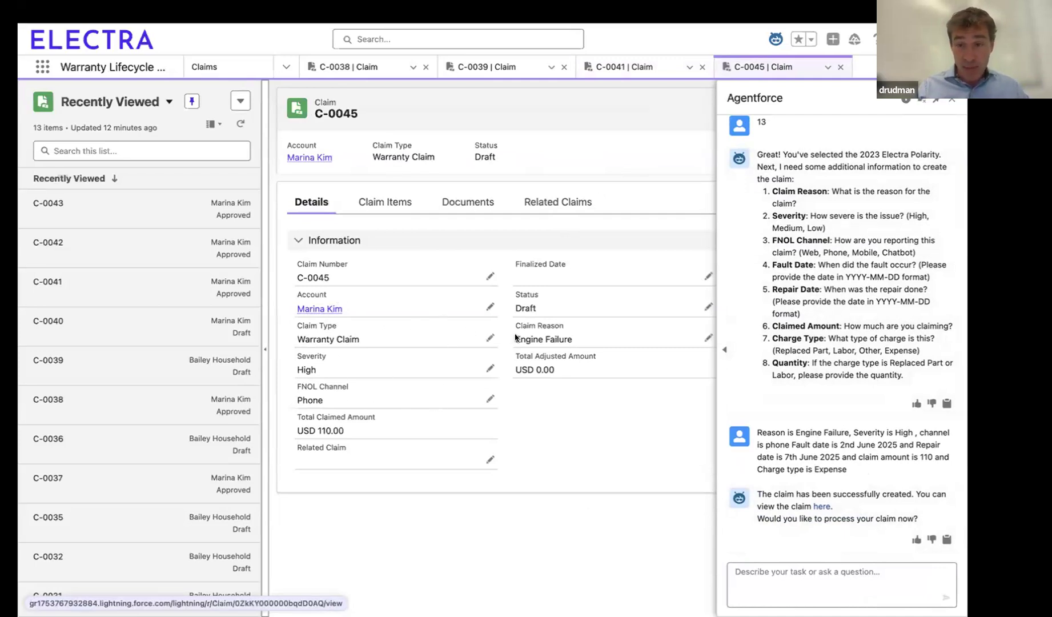
pyautogui.click(827, 572)
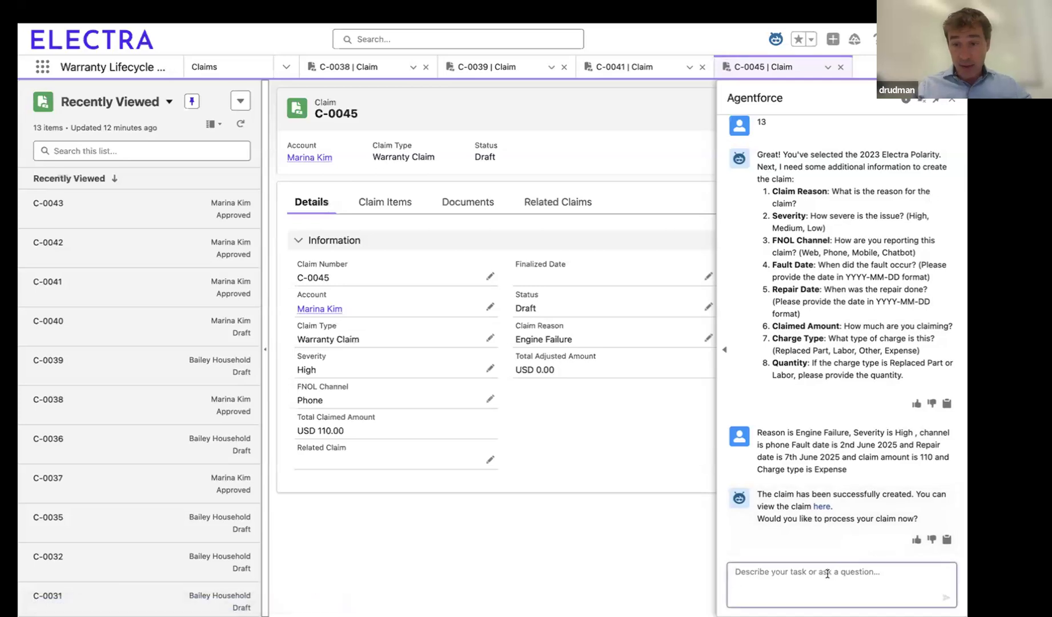
pyautogui.write('yes')
pyautogui.press('Return')
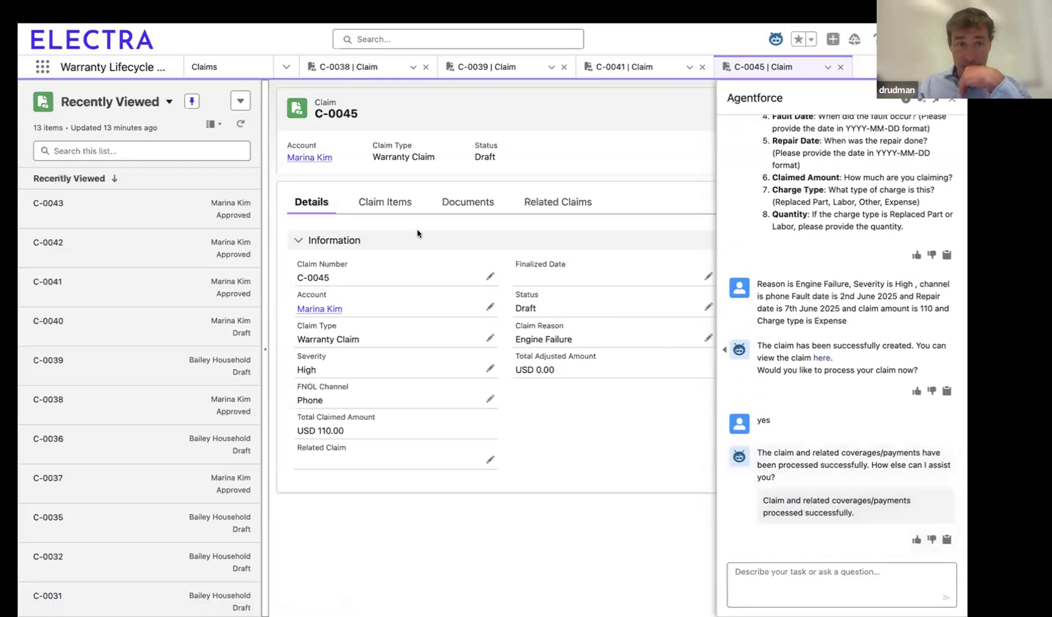
pyautogui.click(241, 123)
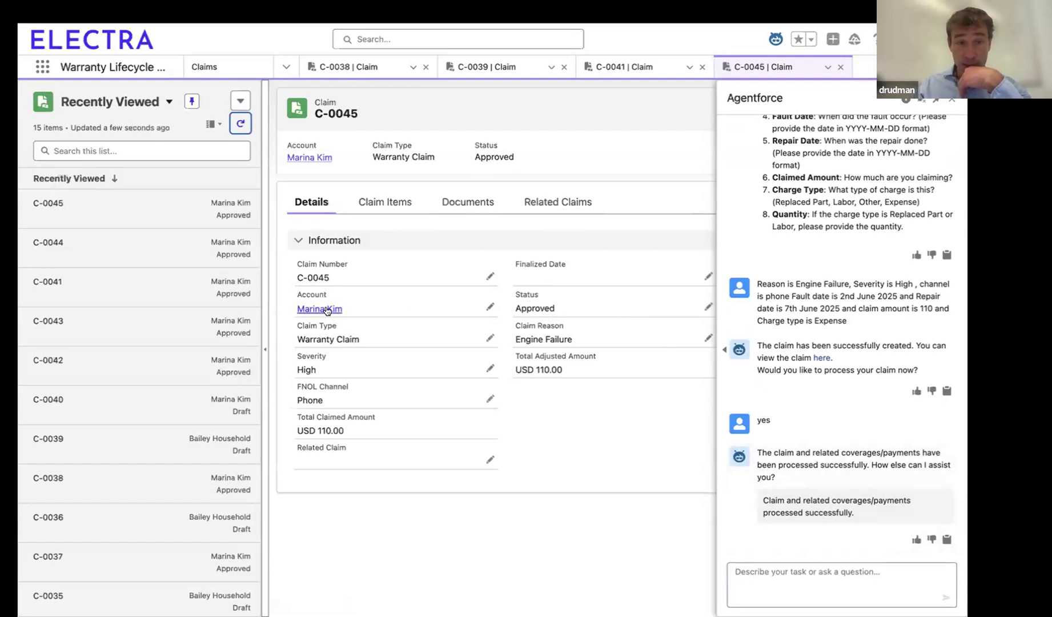
# Step: Open the customer account linked to the claim and review its related vehicles and their warranty indicators
pyautogui.moveTo(327, 310)
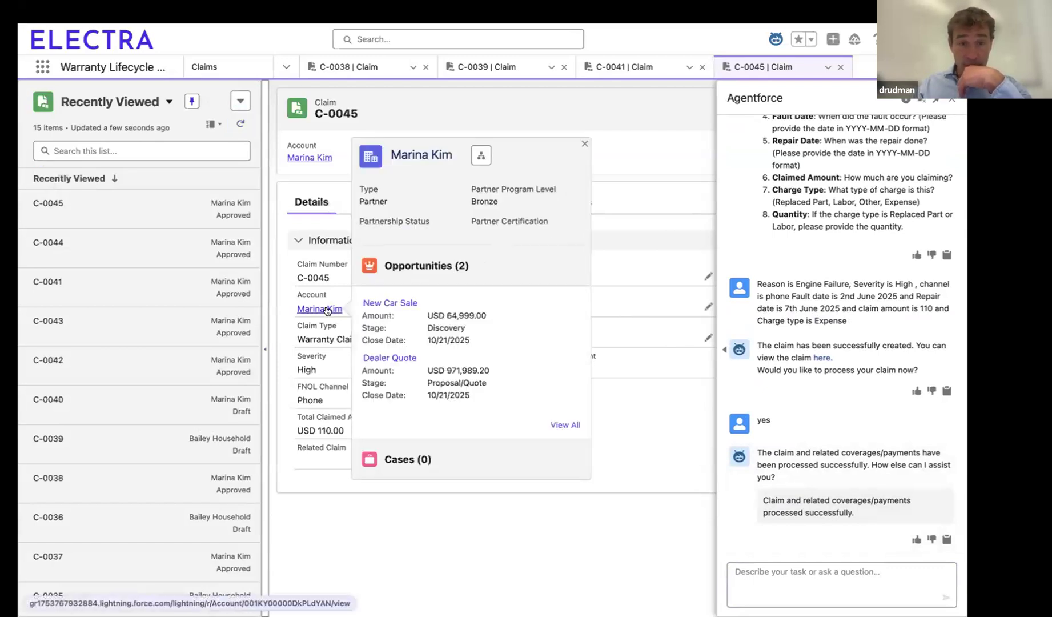
pyautogui.click(328, 311)
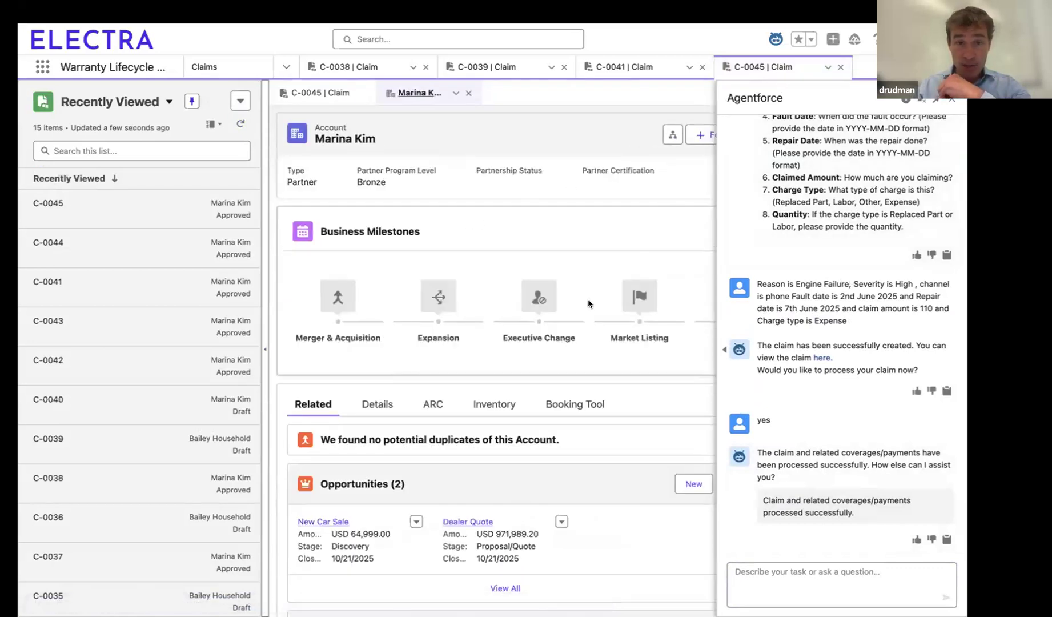
pyautogui.scroll(-2, 587, 299)
pyautogui.click(495, 320)
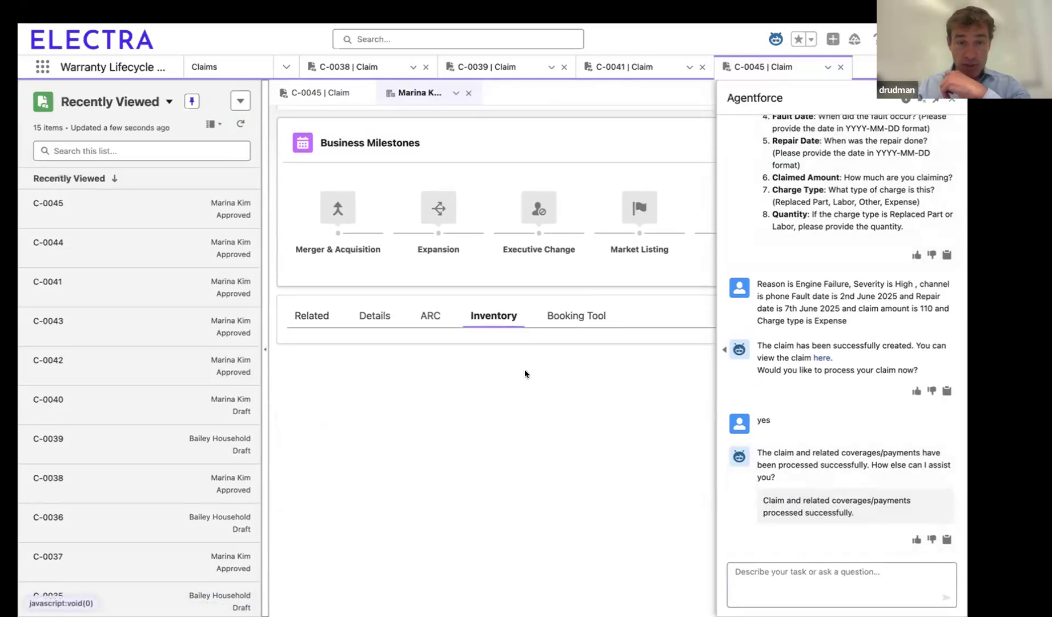
pyautogui.click(309, 320)
pyautogui.scroll(-4, 421, 361)
pyautogui.scroll(-5, 422, 361)
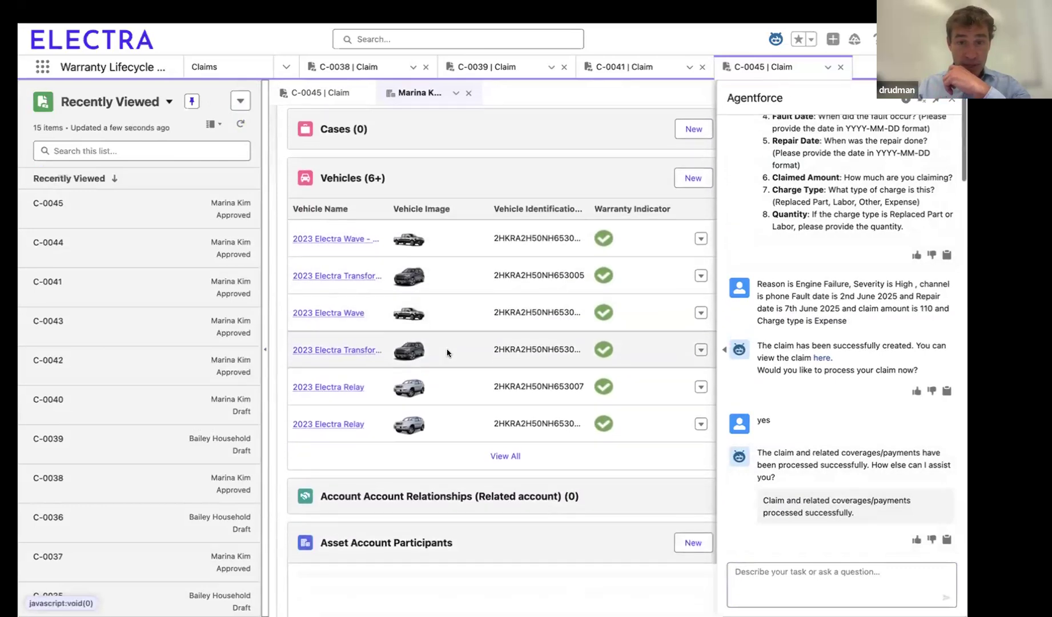
pyautogui.scroll(-5, 448, 353)
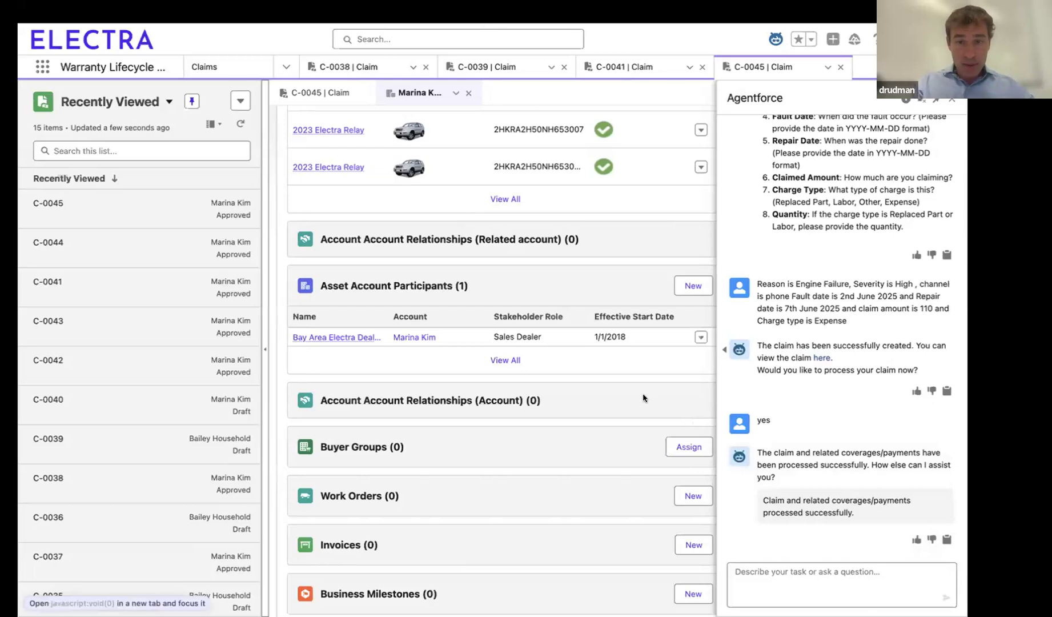
# Step: Reload the page to reset the assistant chat and send the request "need to file a claim"
pyautogui.press('super+shift+r')
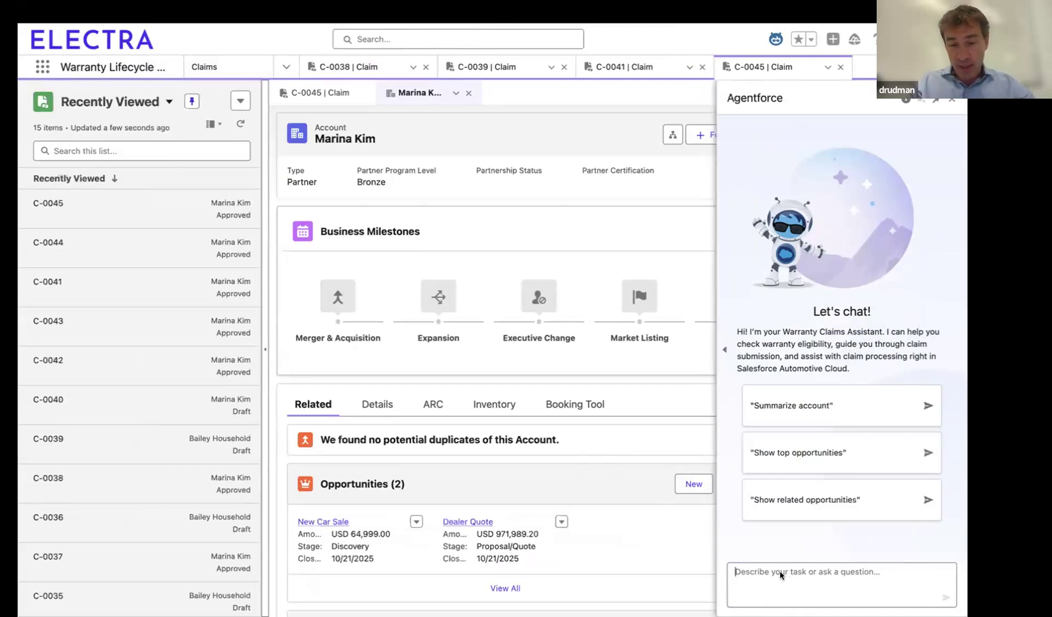
pyautogui.write('need t')
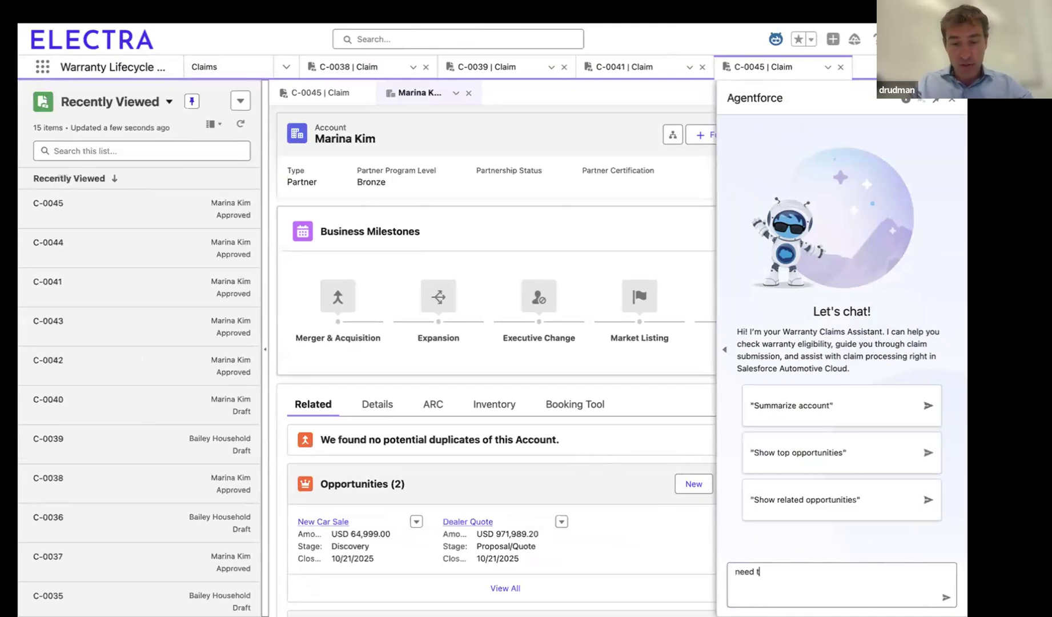
pyautogui.write('o file a claim')
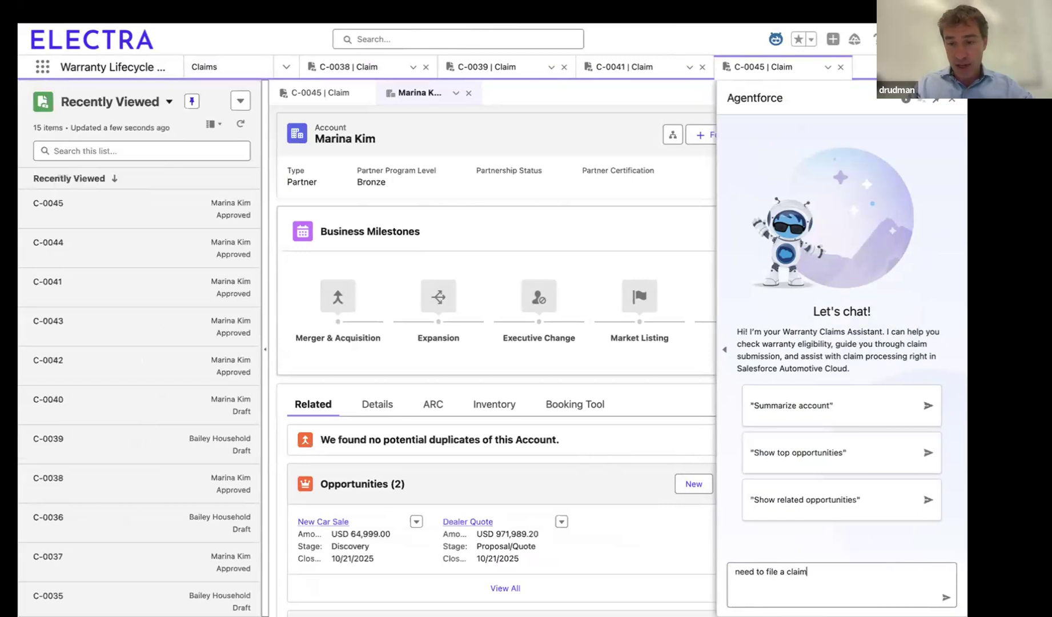
pyautogui.press('Return')
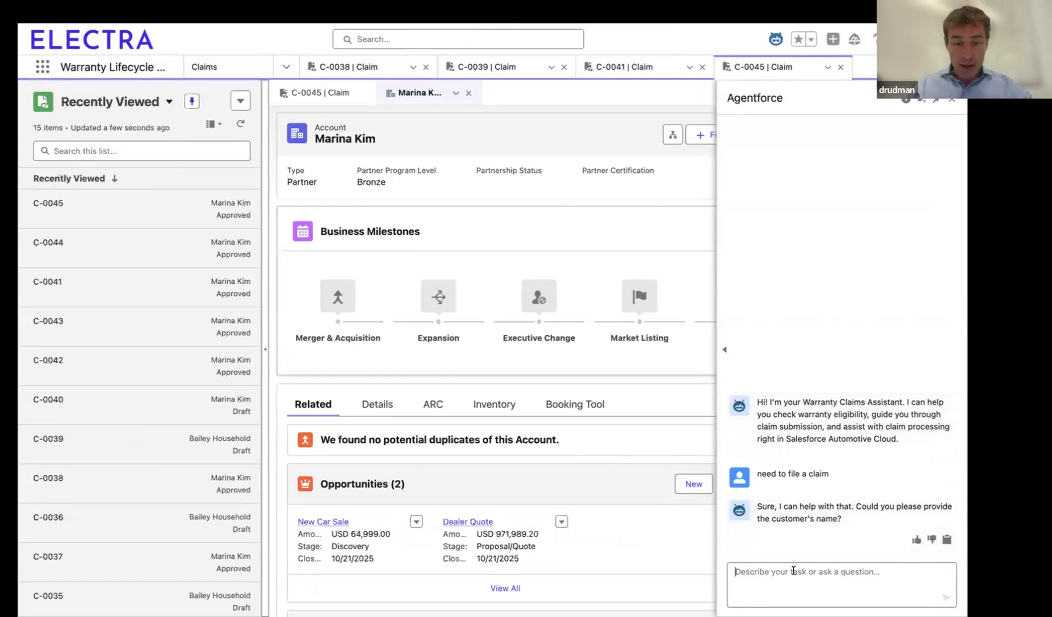
# Step: Copy the customer's name under "Create a rejected claim" from the Sublime Text prompts file and submit it to the assistant
pyautogui.press('super+Tab')
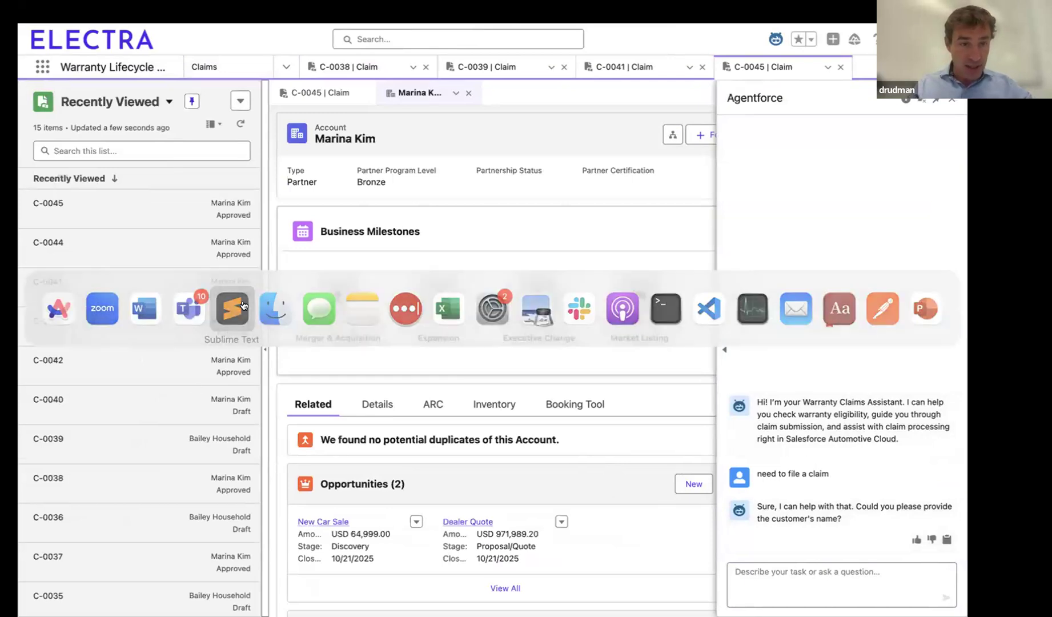
pyautogui.click(243, 305)
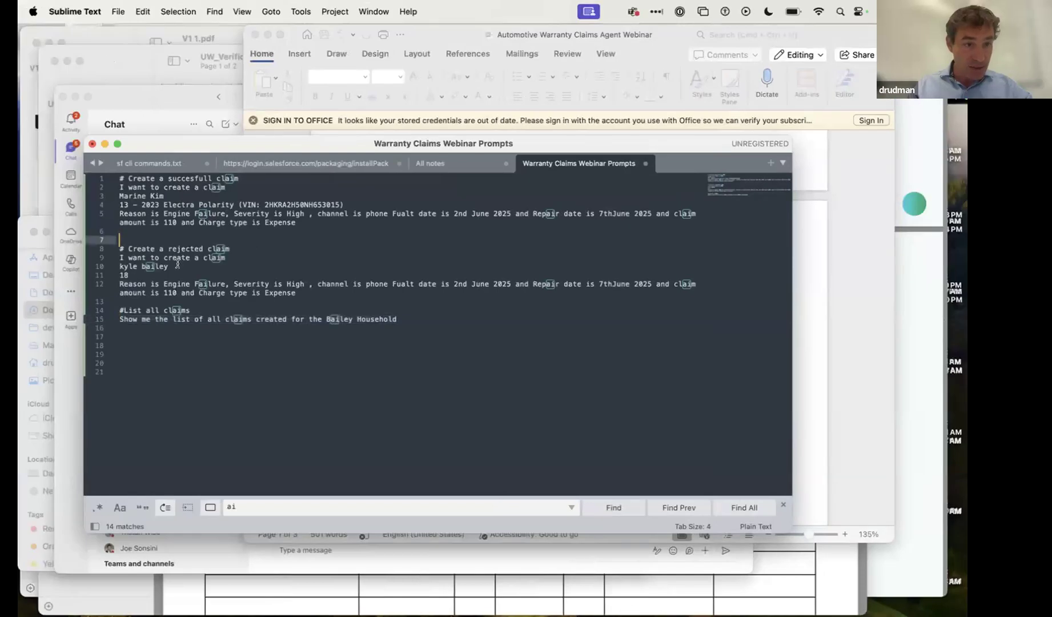
pyautogui.moveTo(177, 266); pyautogui.dragTo(118, 266)
pyautogui.press('super+c')
pyautogui.hotkey('ctrl', 'Right')
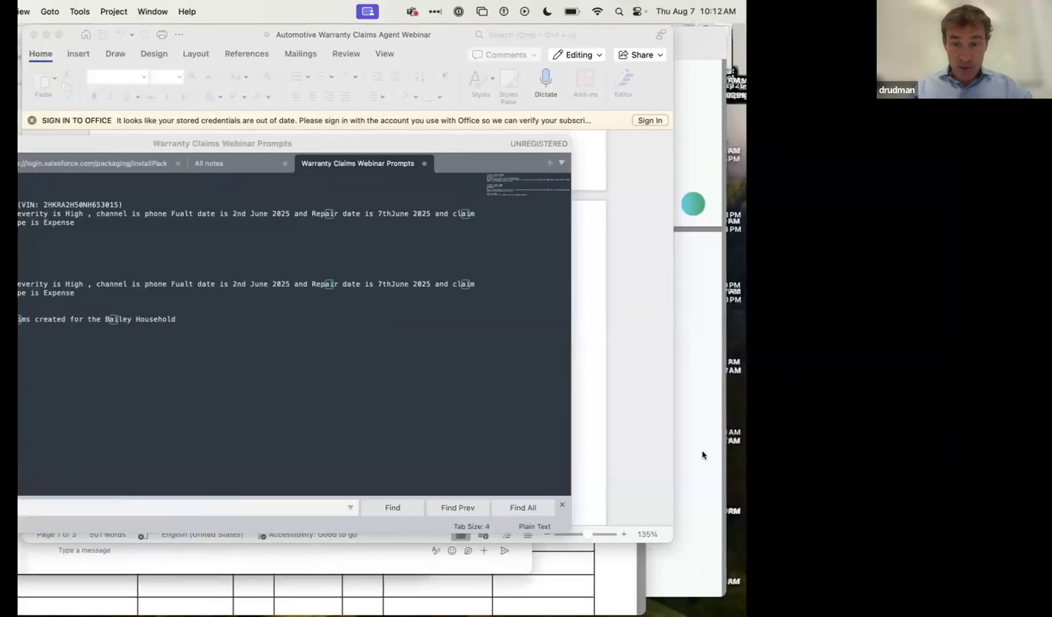
pyautogui.click(814, 574)
pyautogui.press('super+v')
pyautogui.press('Return')
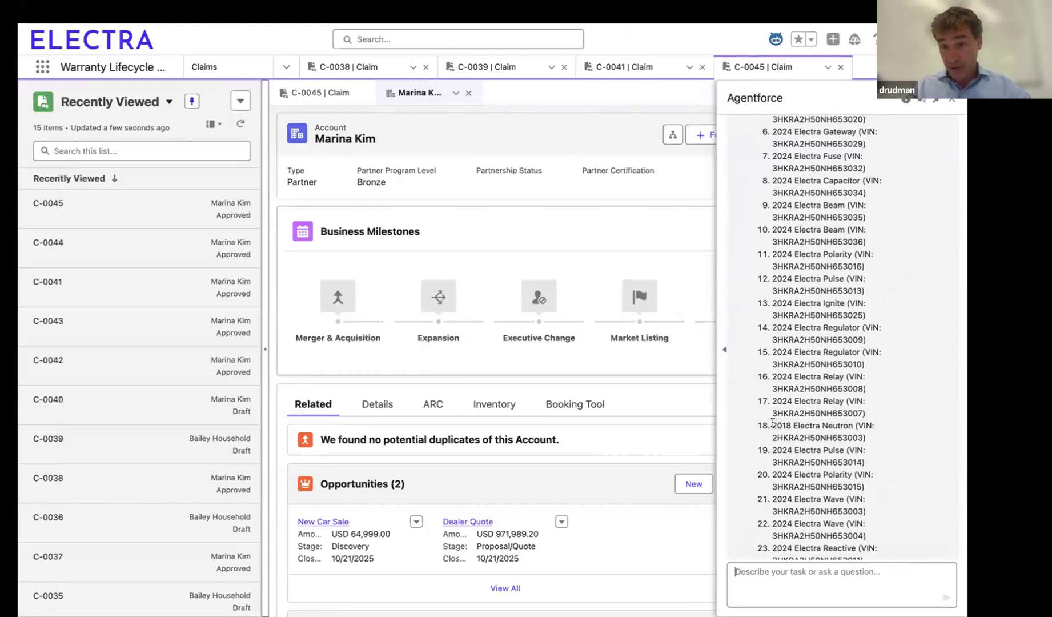
# Step: Choose vehicle 18, the 2018 Electra Neutron, as the vehicle for the claim
pyautogui.write('18')
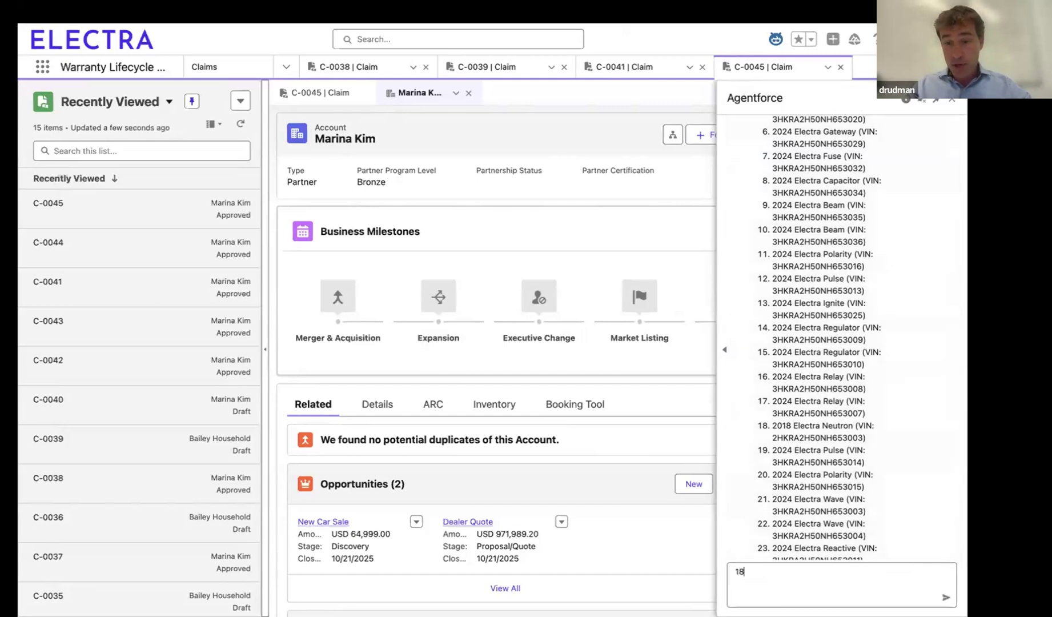
pyautogui.press('Return')
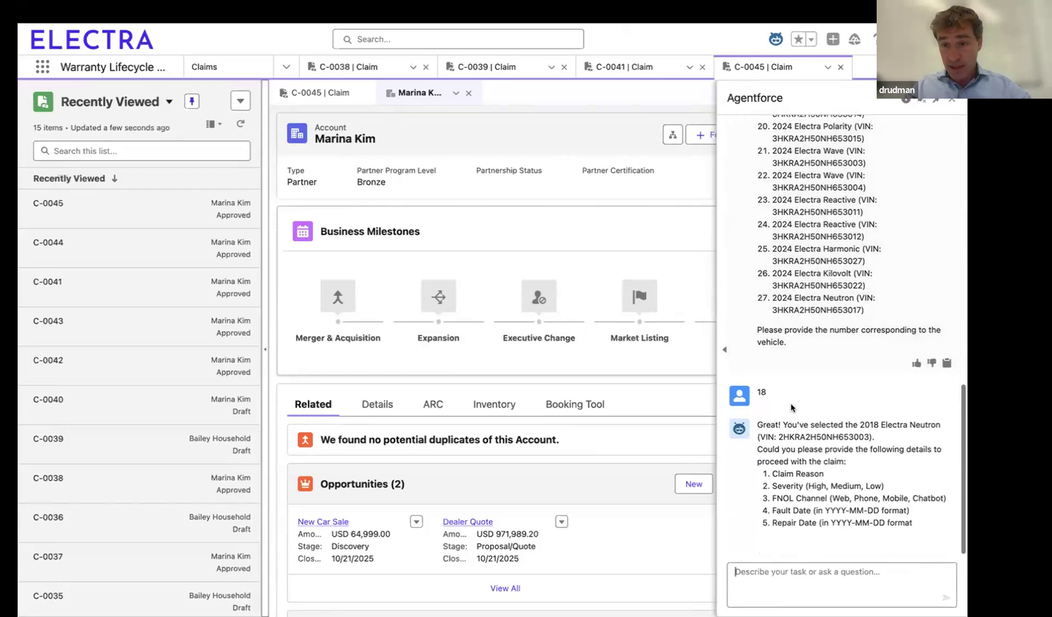
pyautogui.write('kyle bailey')
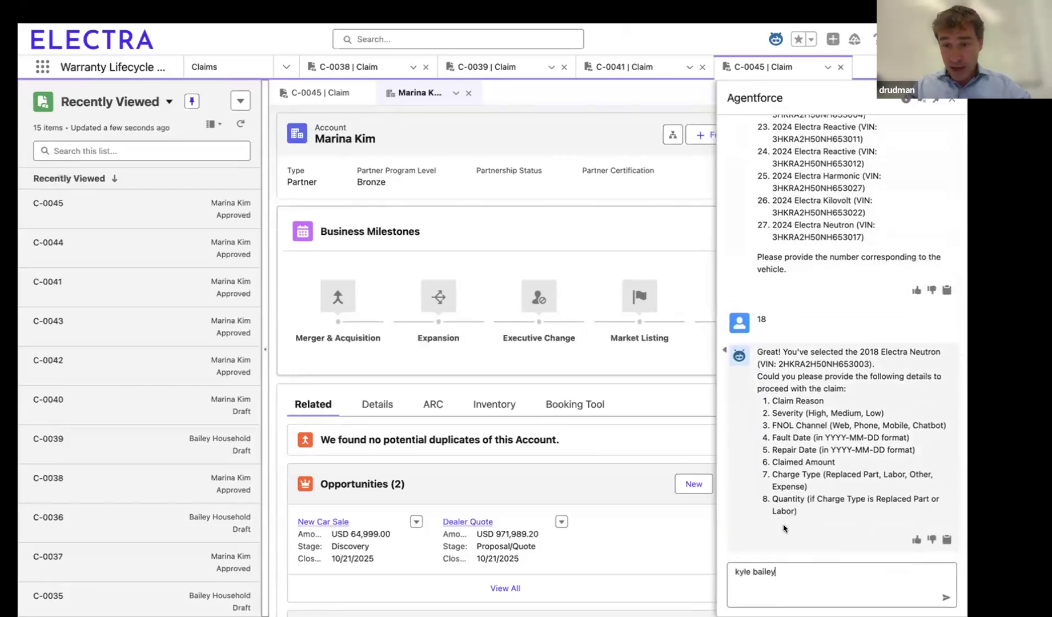
pyautogui.press('Return')
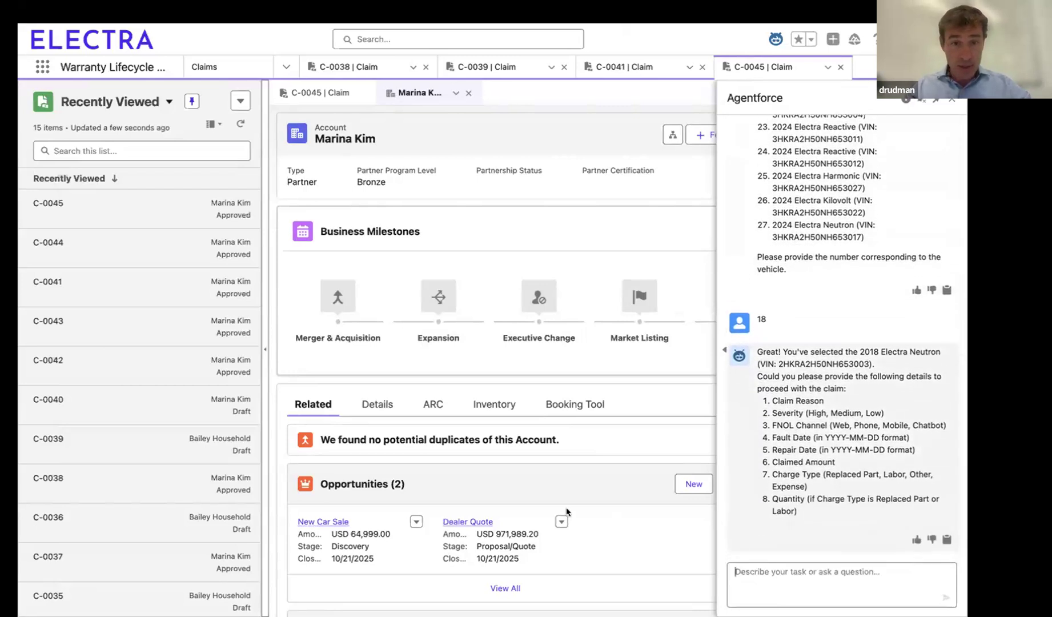
# Step: Switch to Microsoft Teams and copy the required claim information, from reason through charge type, from the Warranty Claims Agent Demo chat
pyautogui.press('super+Tab')
pyautogui.press('super+Tab')
pyautogui.press('super+Tab')
pyautogui.press('super+Tab')
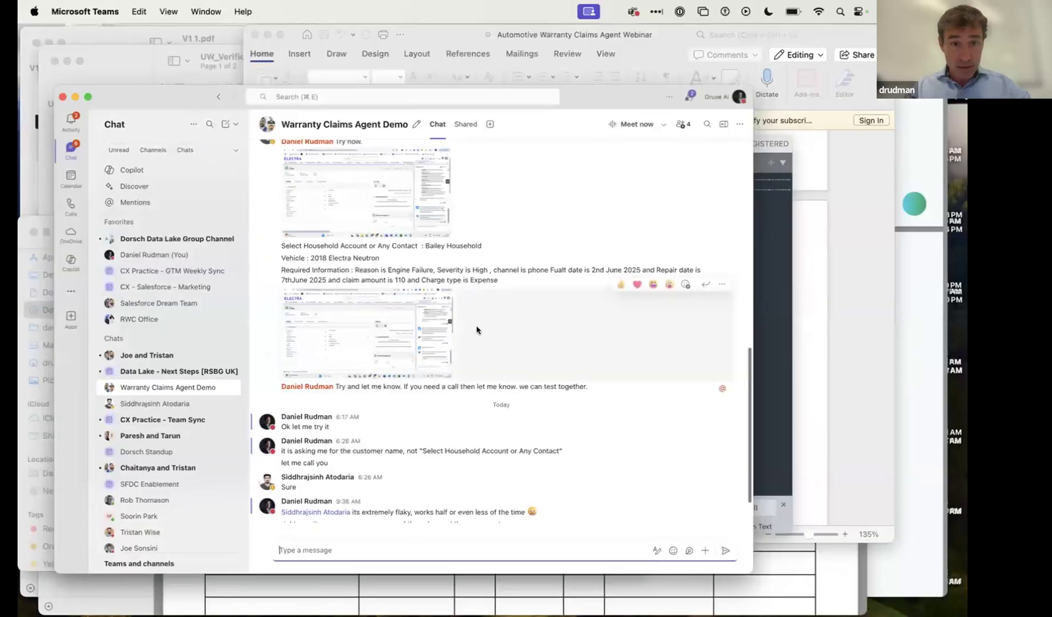
pyautogui.moveTo(498, 280); pyautogui.dragTo(354, 270)
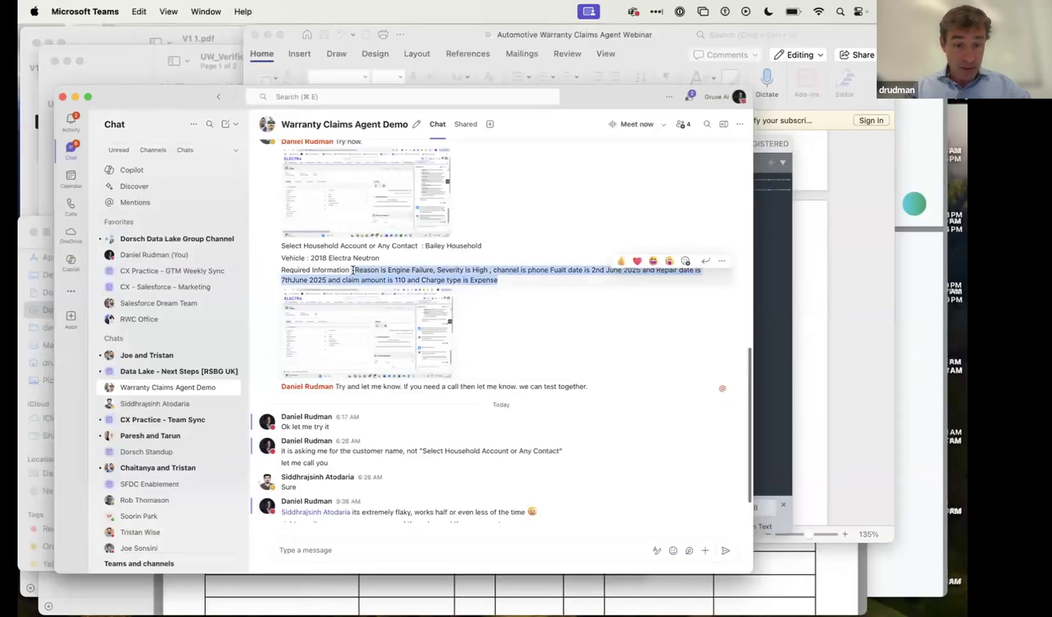
pyautogui.press('super+c')
# Step: Return to Salesforce and submit the copied claim details to the assistant, correcting the wording to "Fault date" and "7th June 2025"
pyautogui.press('super+Tab')
pyautogui.click(835, 568)
pyautogui.press('super+v')
pyautogui.click(811, 577)
pyautogui.press('BackSpace')
pyautogui.write('u')
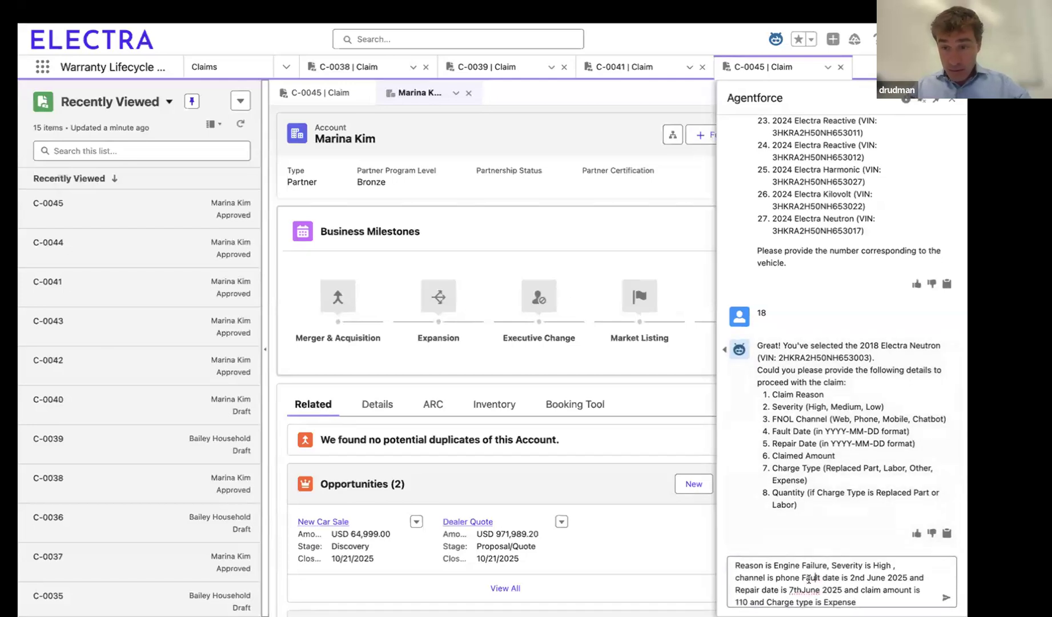
pyautogui.click(802, 589)
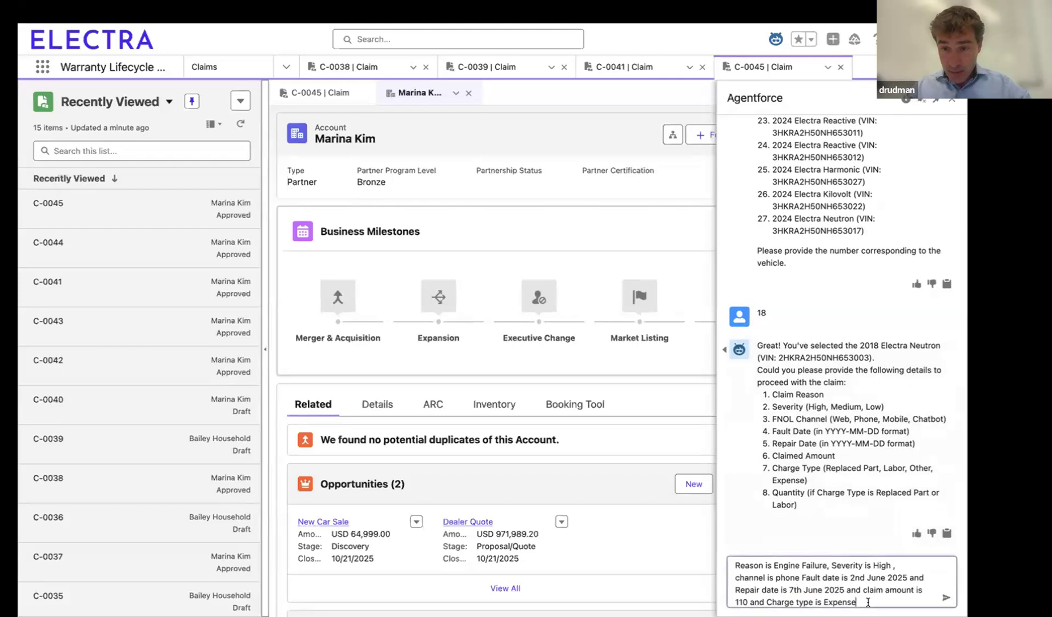
pyautogui.press('Return')
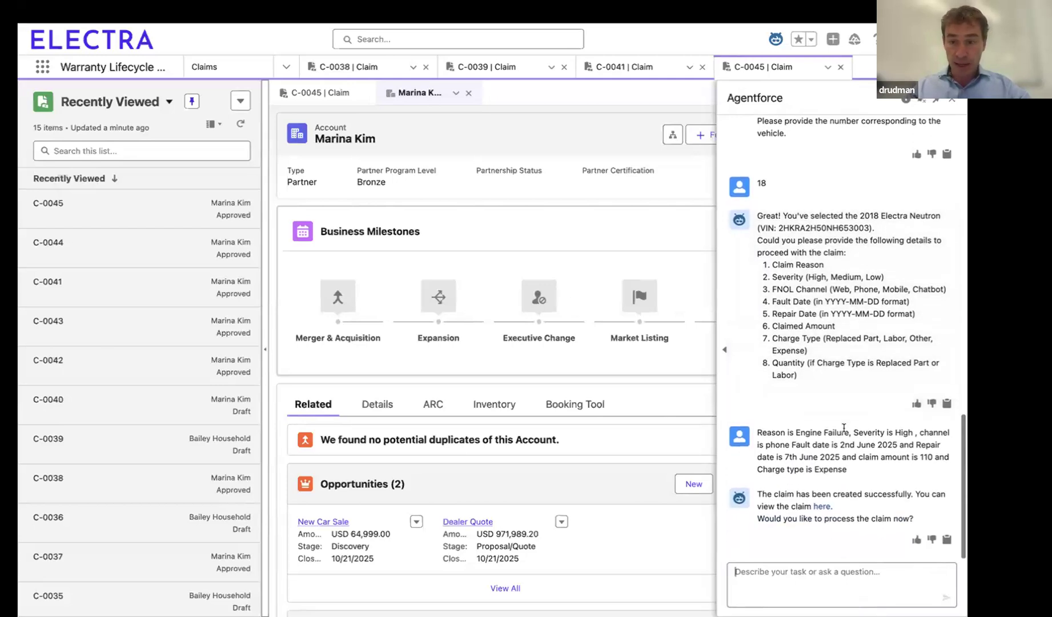
# Step: Open the new claim from the assistant's reply, then its linked household account, and check the vehicles' warranty indicators
pyautogui.click(821, 508)
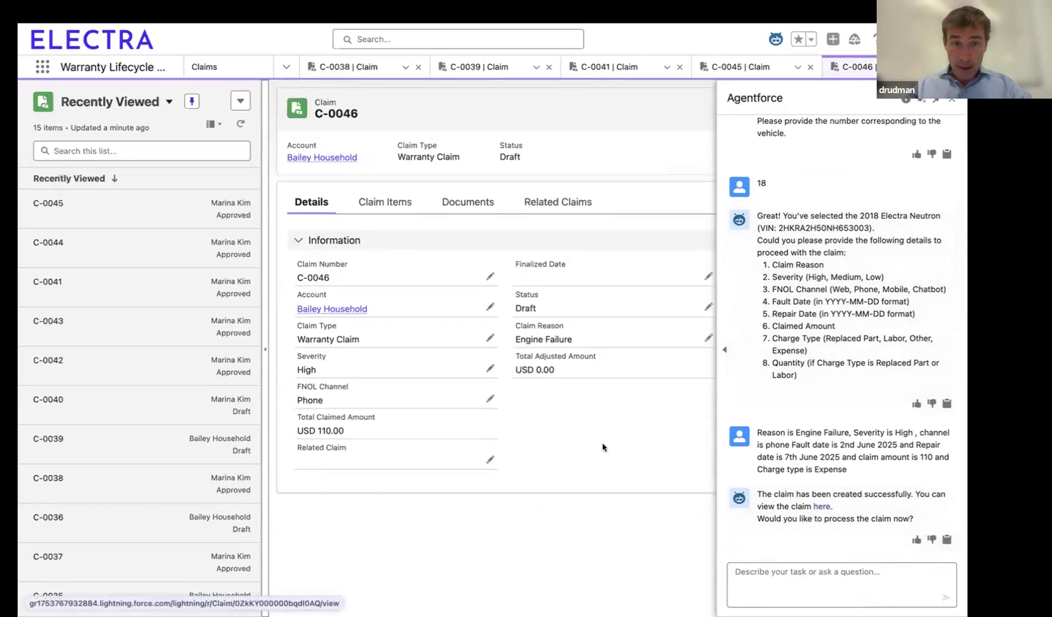
pyautogui.click(348, 310)
pyautogui.scroll(-5, 590, 217)
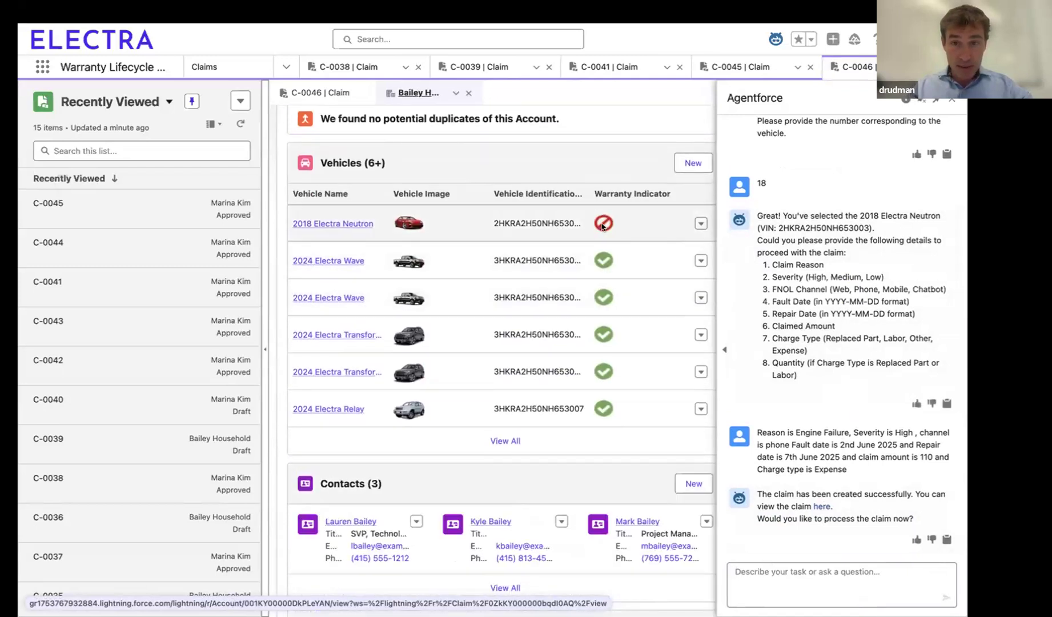
# Step: Reply "yes" to the assistant to have the new claim processed
pyautogui.click(766, 574)
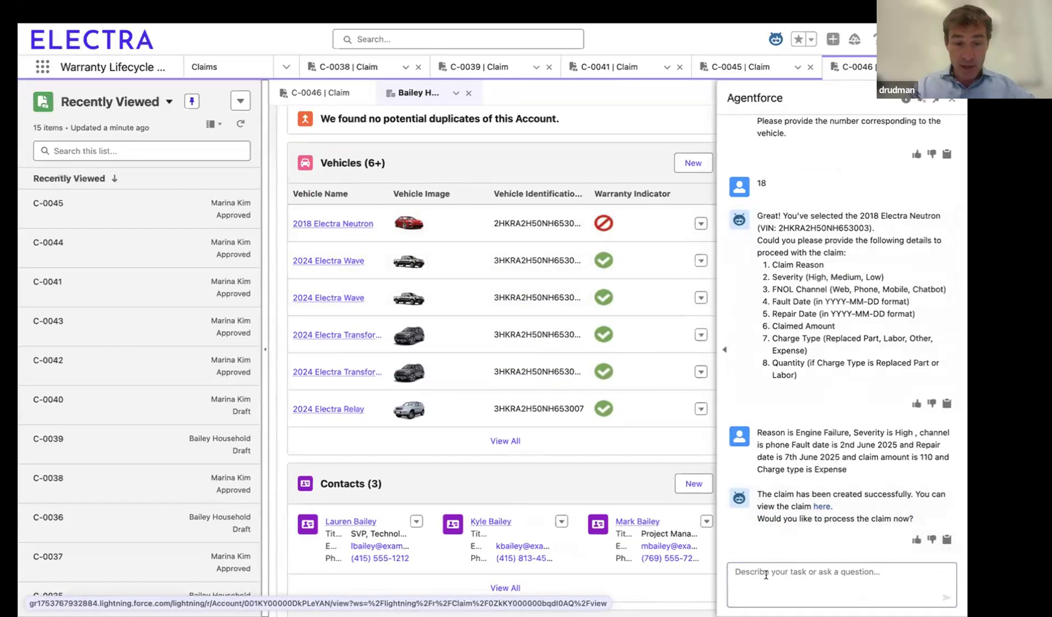
pyautogui.write('yes')
pyautogui.press('Return')
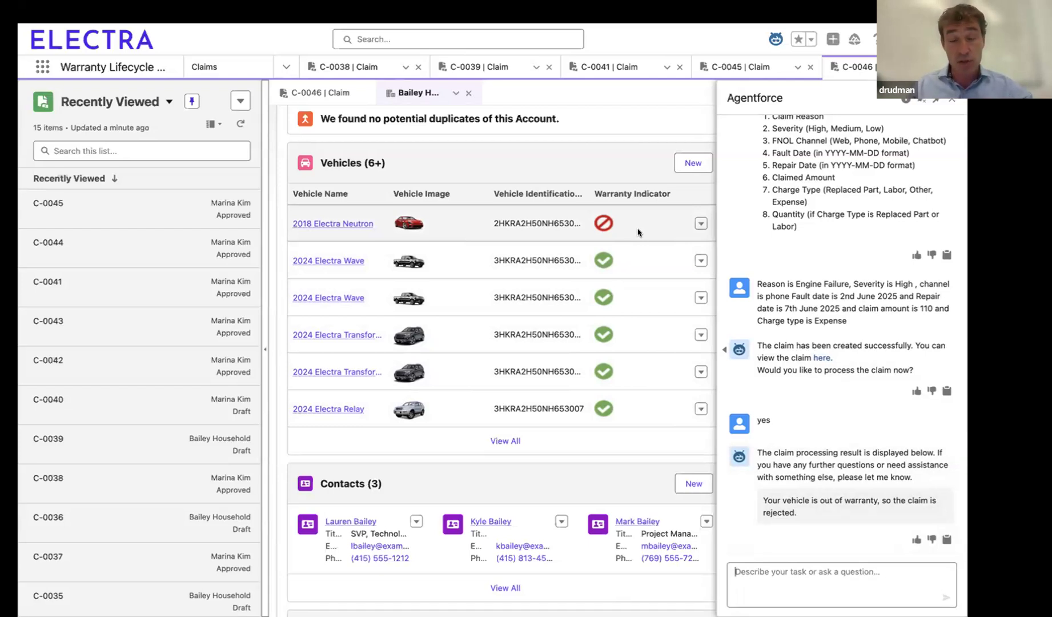
pyautogui.press('super+Tab')
pyautogui.press('super+Tab')
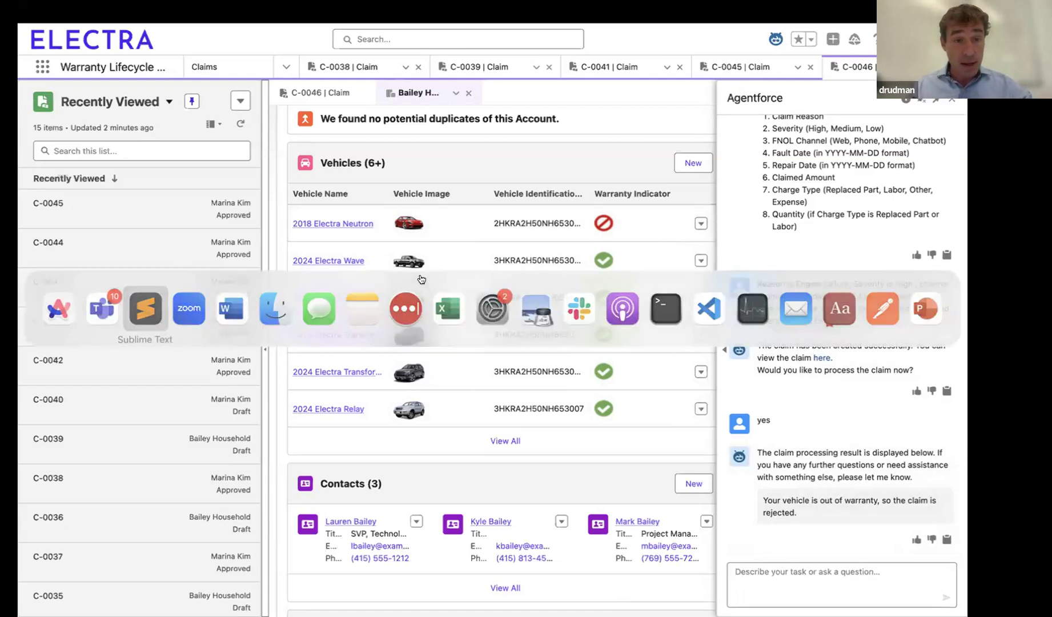
pyautogui.press('super+Tab')
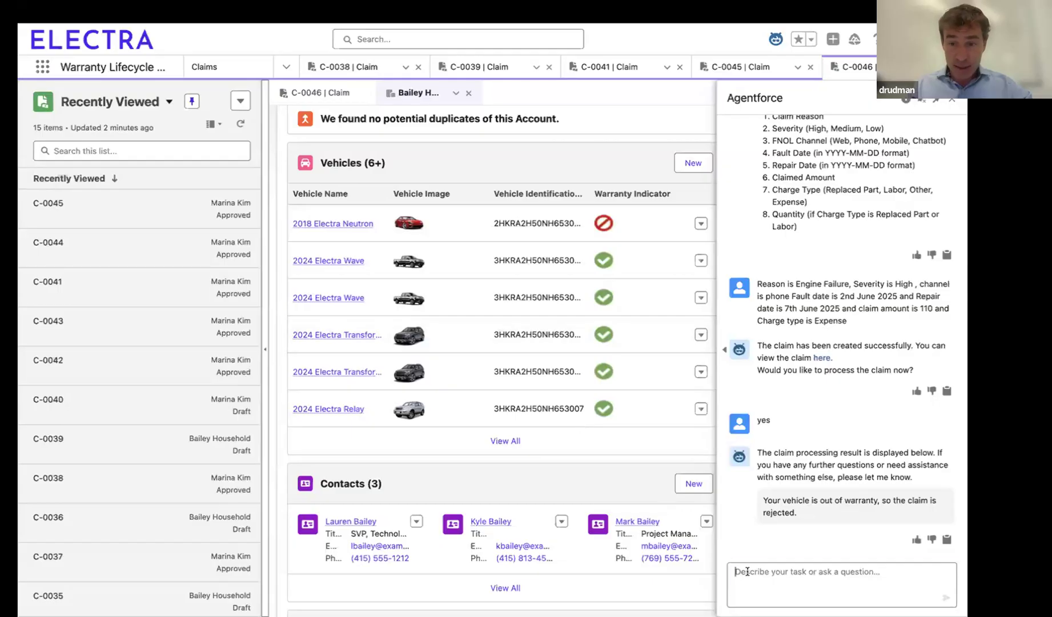
# Step: Send the assistant the request "list me all of the claims for" followed by the customer's full name
pyautogui.write('iist me all of the claims for k')
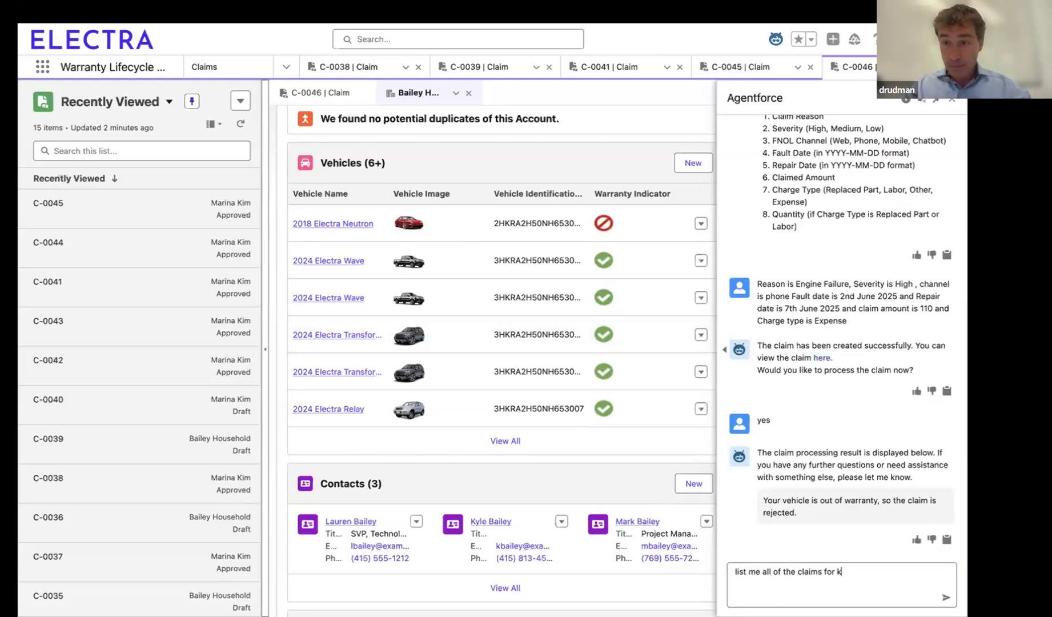
pyautogui.write('le')
pyautogui.scroll(10, 793, 419)
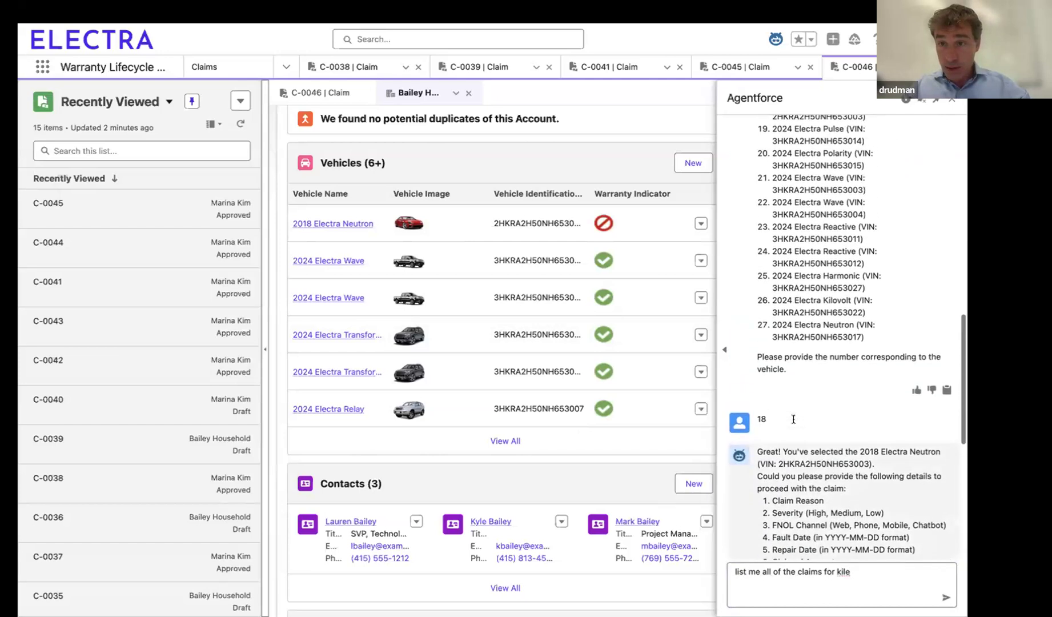
pyautogui.scroll(-15, 793, 419)
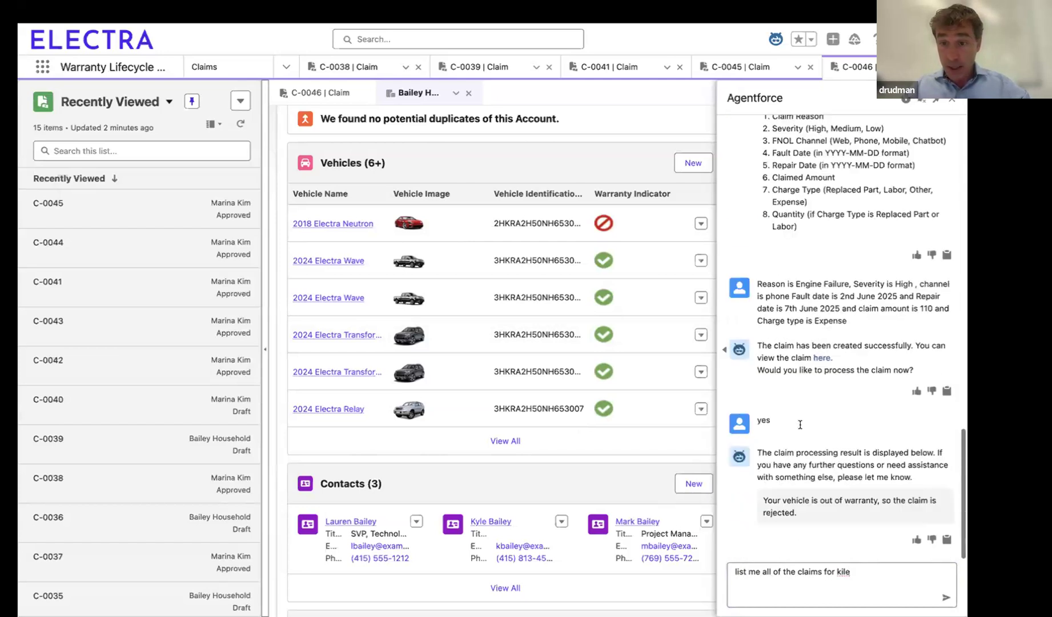
pyautogui.press('BackSpace')
pyautogui.press('BackSpace')
pyautogui.press('BackSpace')
pyautogui.write('yle bai')
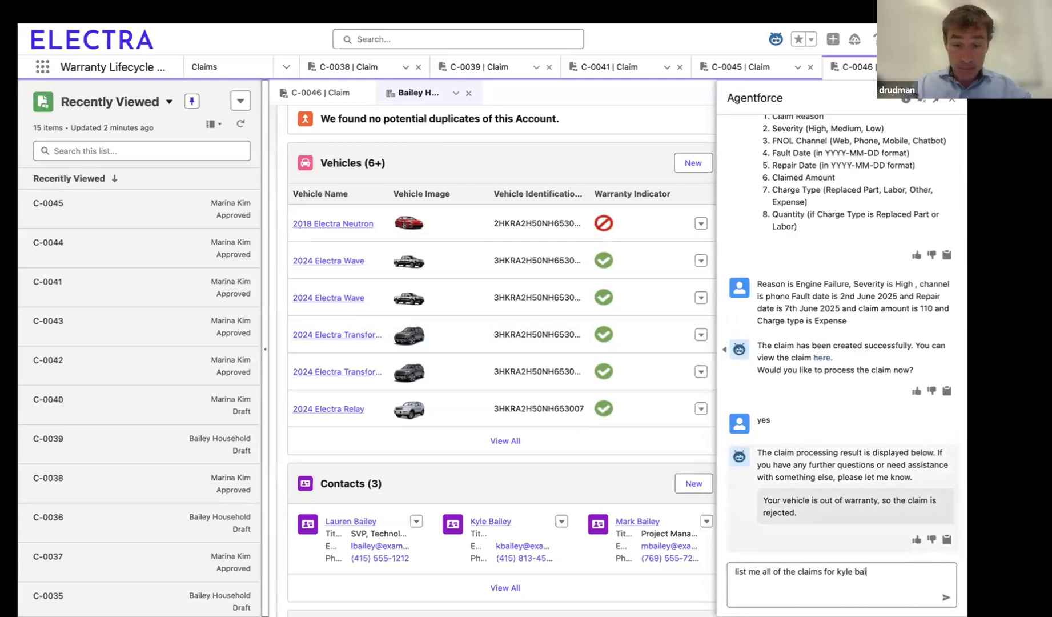
pyautogui.write('ley')
pyautogui.press('Return')
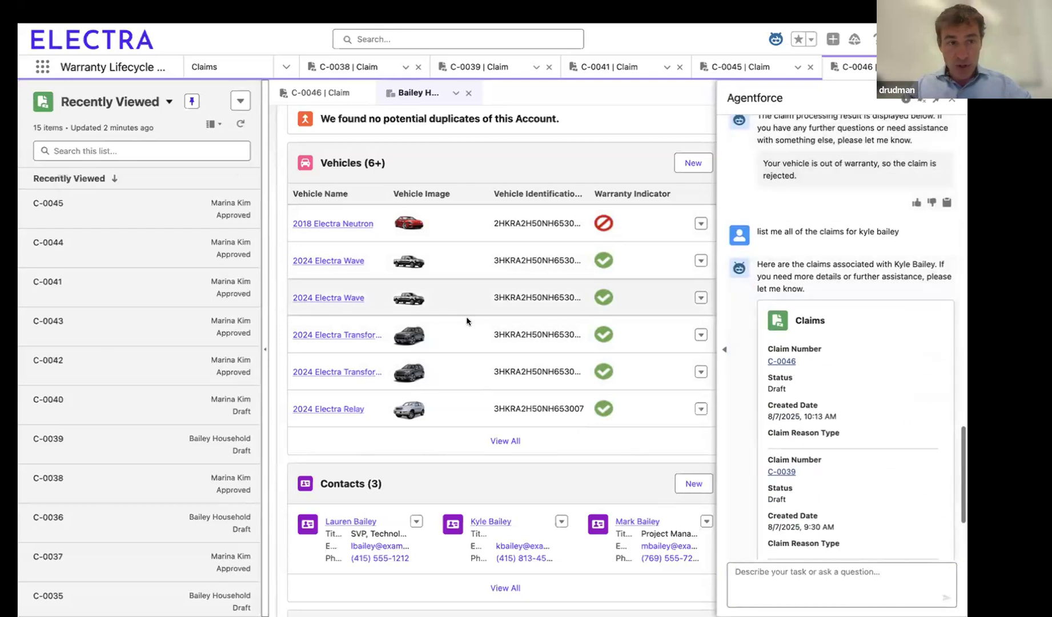
# Step: Review the claims listed in the assistant's reply and open the full claims list from it
pyautogui.scroll(-3, 891, 504)
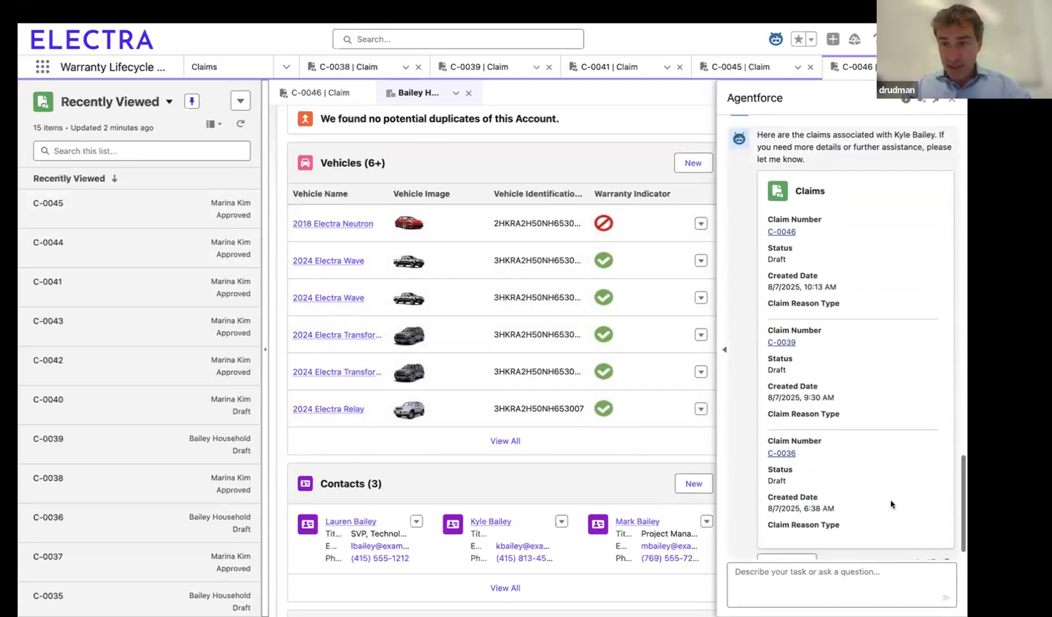
pyautogui.scroll(-1, 891, 505)
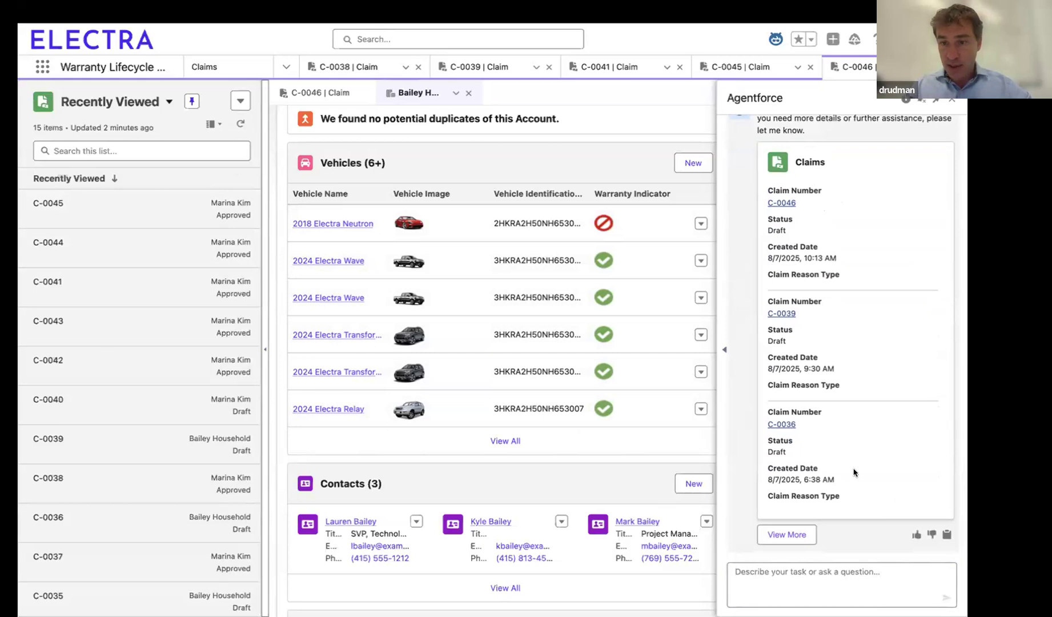
pyautogui.click(787, 534)
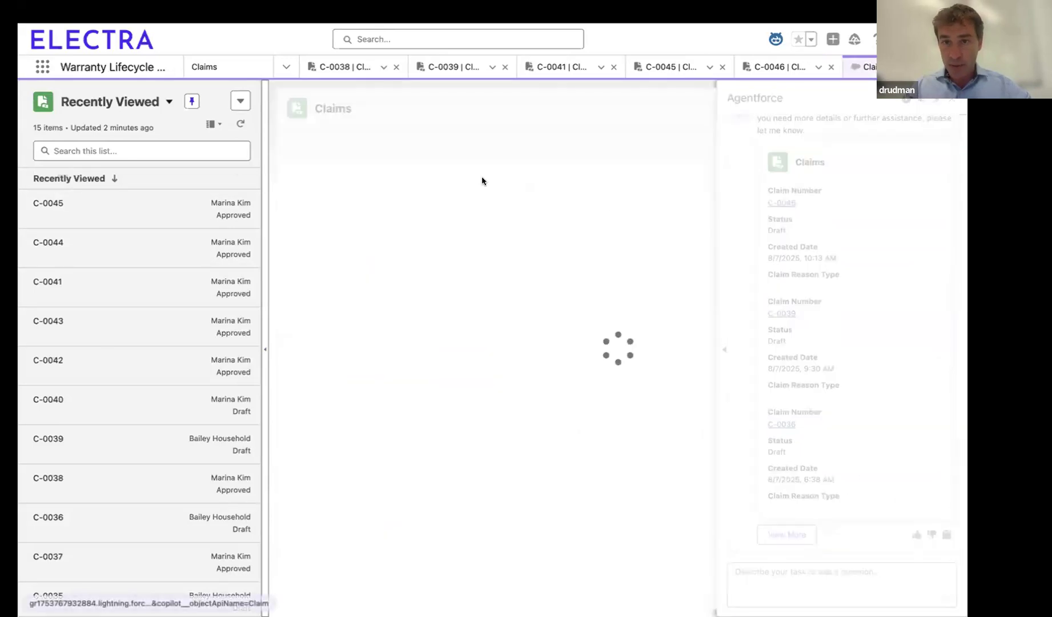